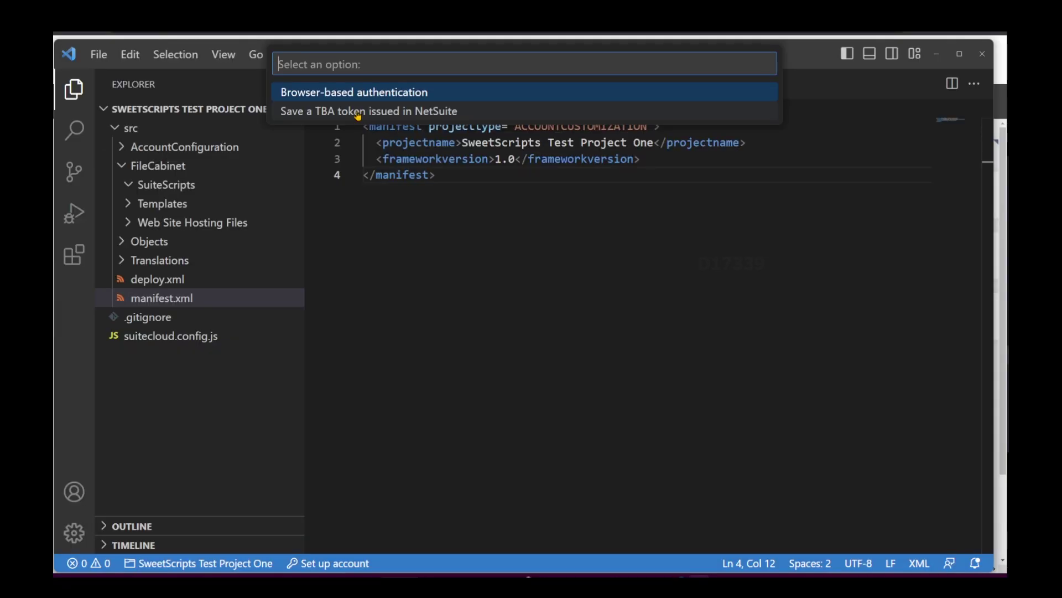
Choose to save a TBA token issued in NetSuite, with authentication ID SweetScriptTestAccount and the production domain.
{"action": "left_click", "coordinate": [359, 113]}
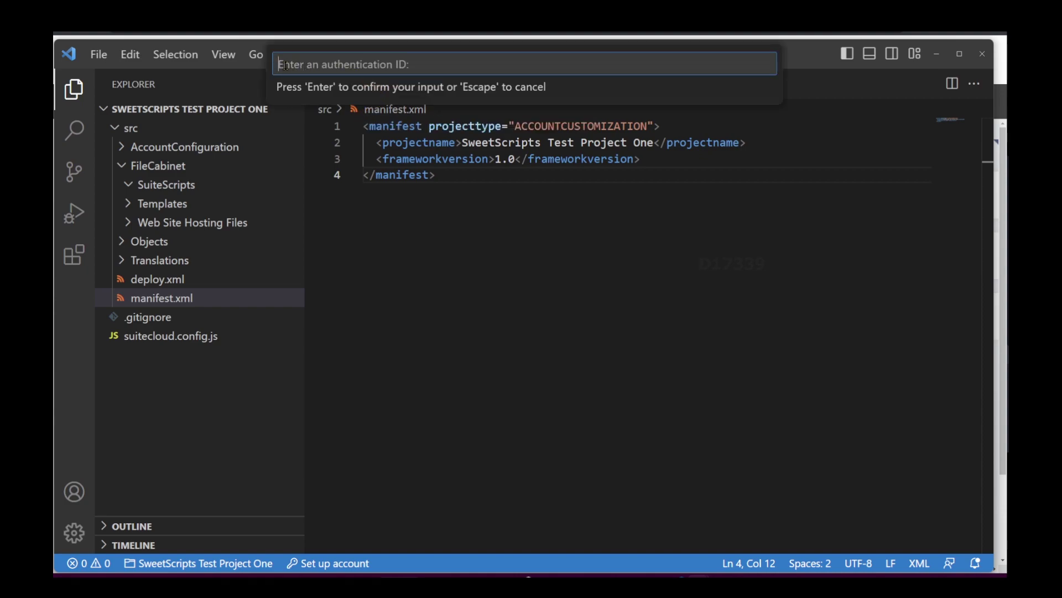
{"action": "type", "text": "Set"}
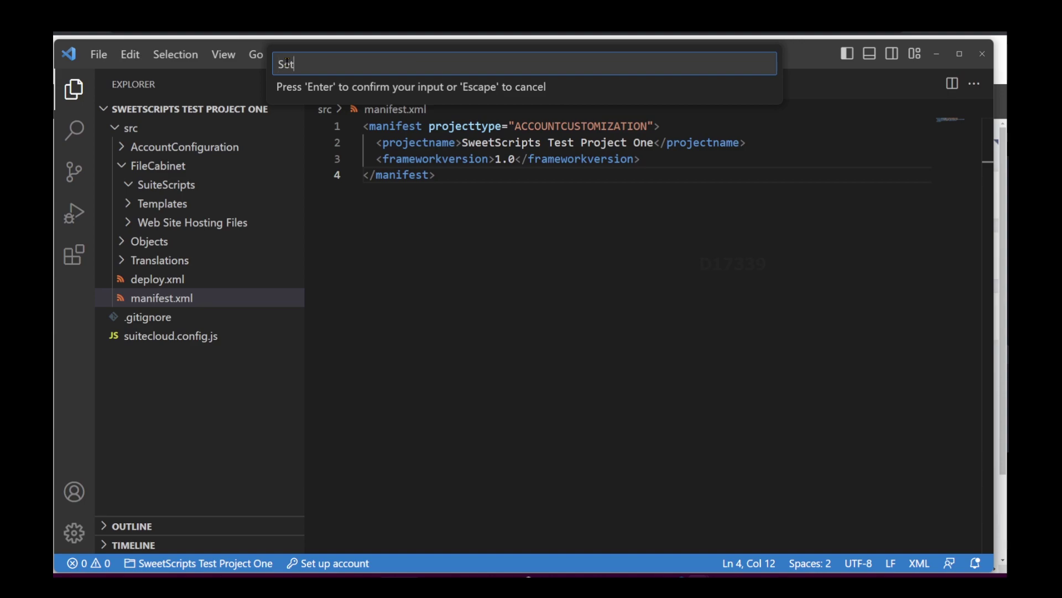
{"action": "type", "text": "weetScriptTestAccount"}
{"action": "key", "text": "Return"}
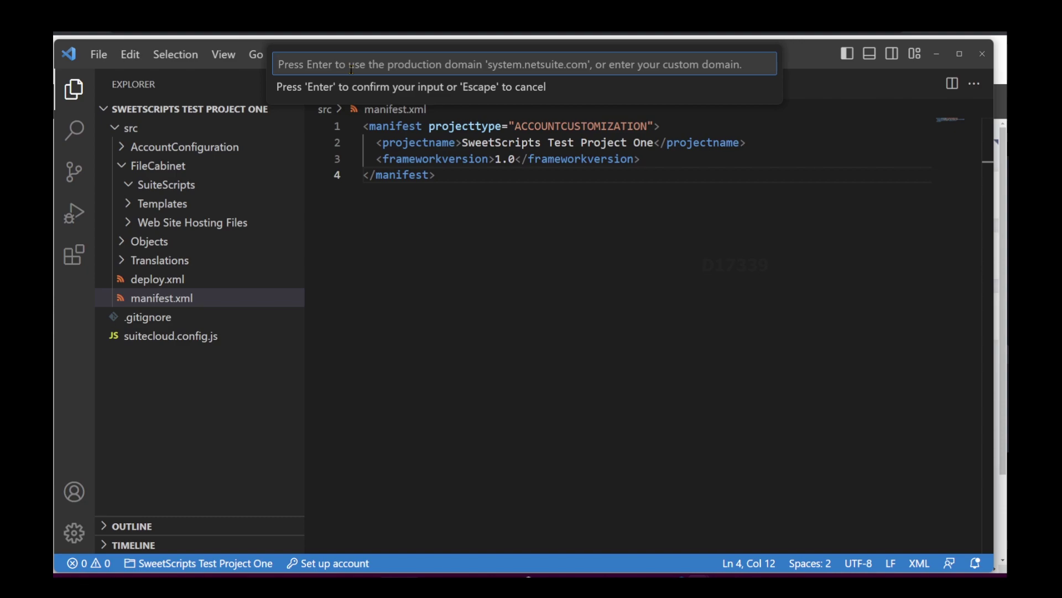
{"action": "key", "text": "Return"}
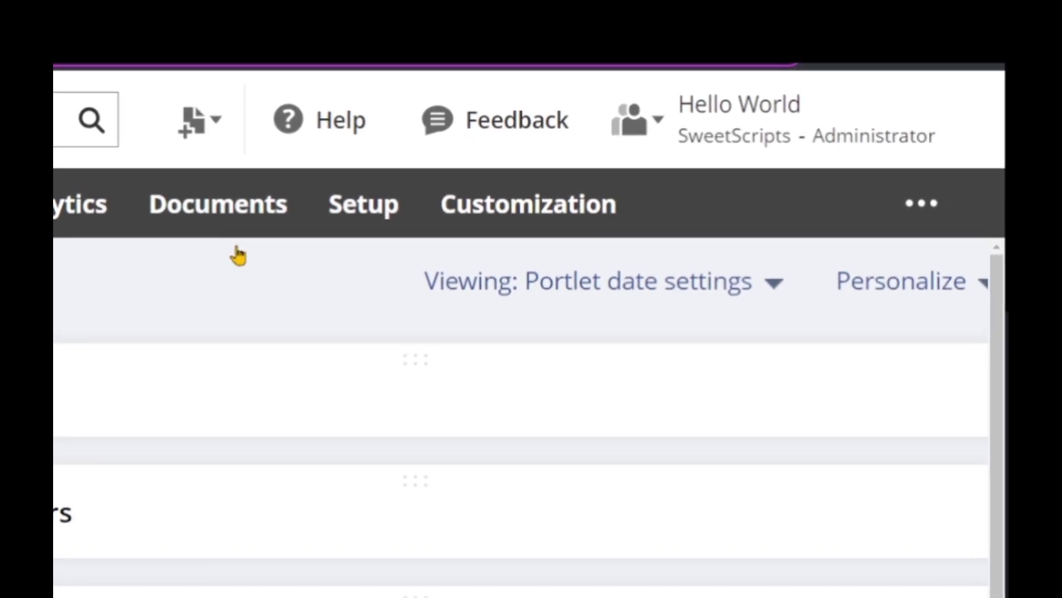
Enter the NetSuite account ID for the authentication setup, with its letter prefix in uppercase.
{"action": "mouse_move", "coordinate": [363, 211]}
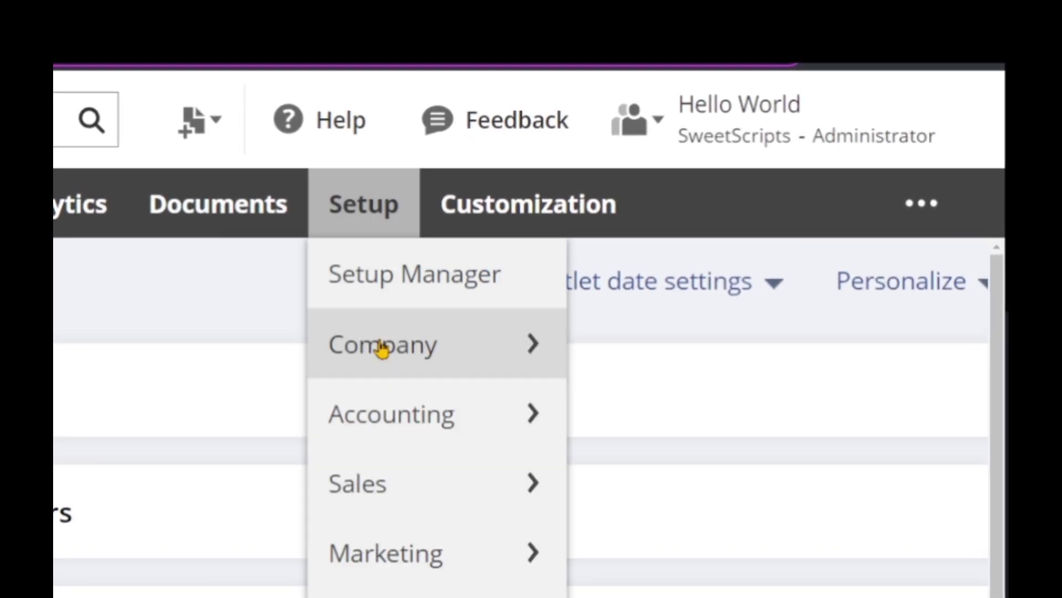
{"action": "mouse_move", "coordinate": [382, 347]}
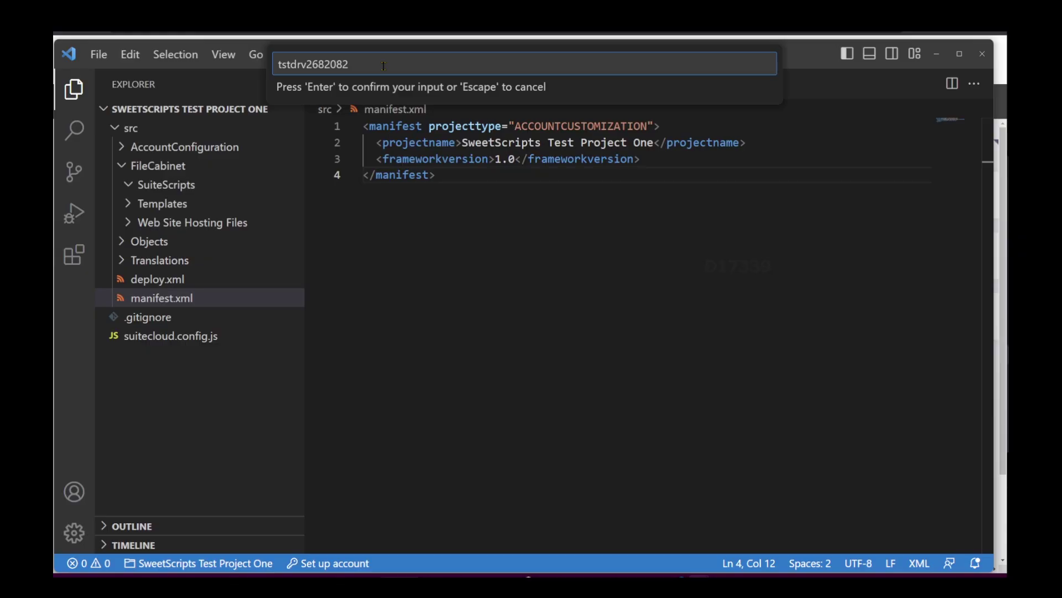
{"action": "left_click", "coordinate": [311, 64]}
{"action": "key", "text": "BackSpace"}
{"action": "key", "text": "BackSpace"}
{"action": "key", "text": "BackSpace"}
{"action": "key", "text": "BackSpace"}
{"action": "key", "text": "BackSpace"}
{"action": "key", "text": "BackSpace"}
{"action": "type", "text": "TSTDRV"}
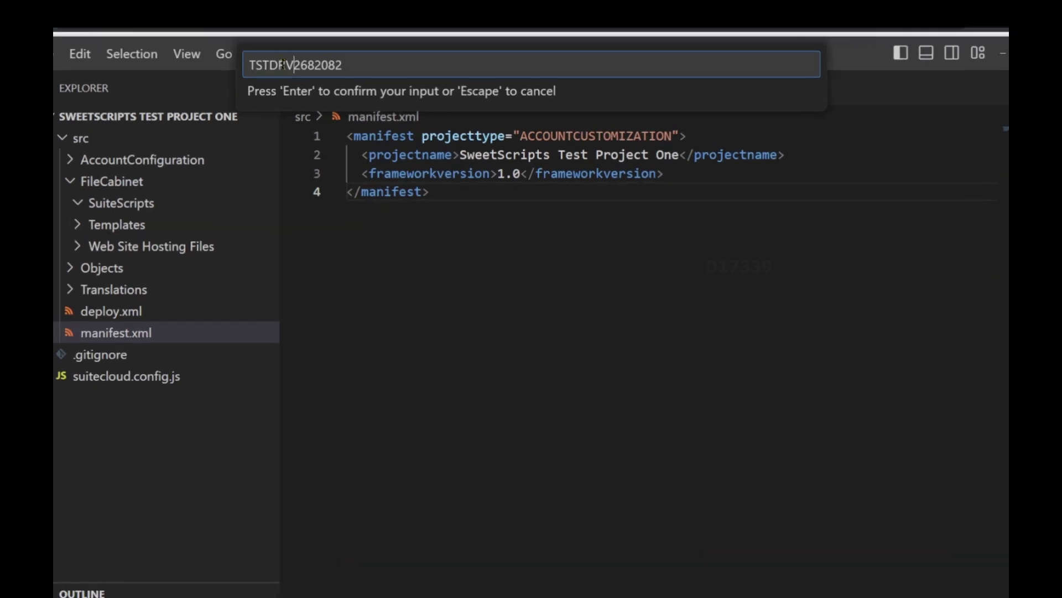
{"action": "key", "text": "Return"}
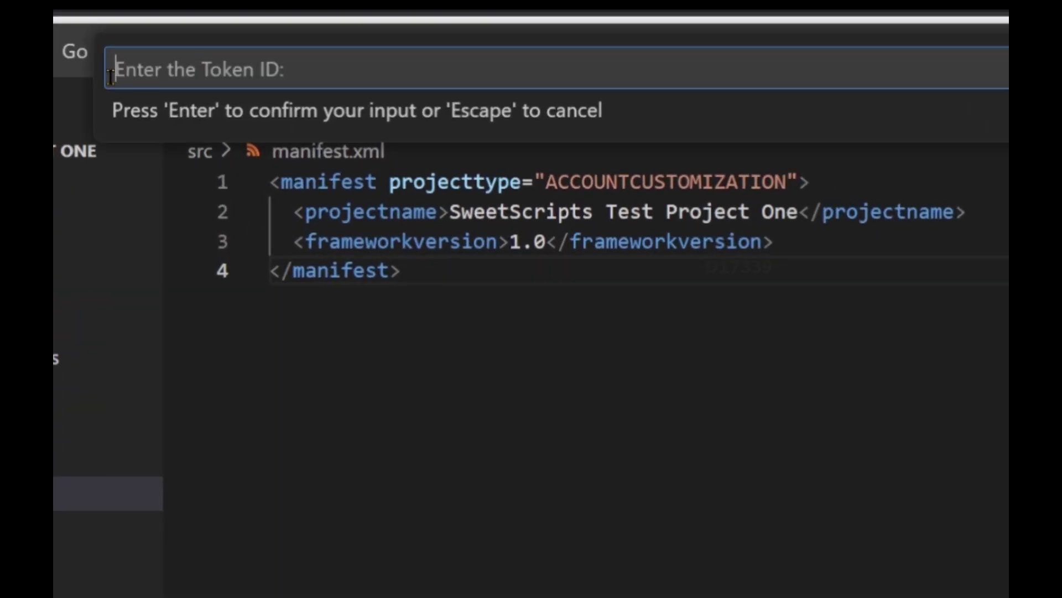
Switch to NetSuite in Chrome and open Manage Access Tokens from the dashboard's Settings portlet.
{"action": "mouse_move", "coordinate": [677, 577]}
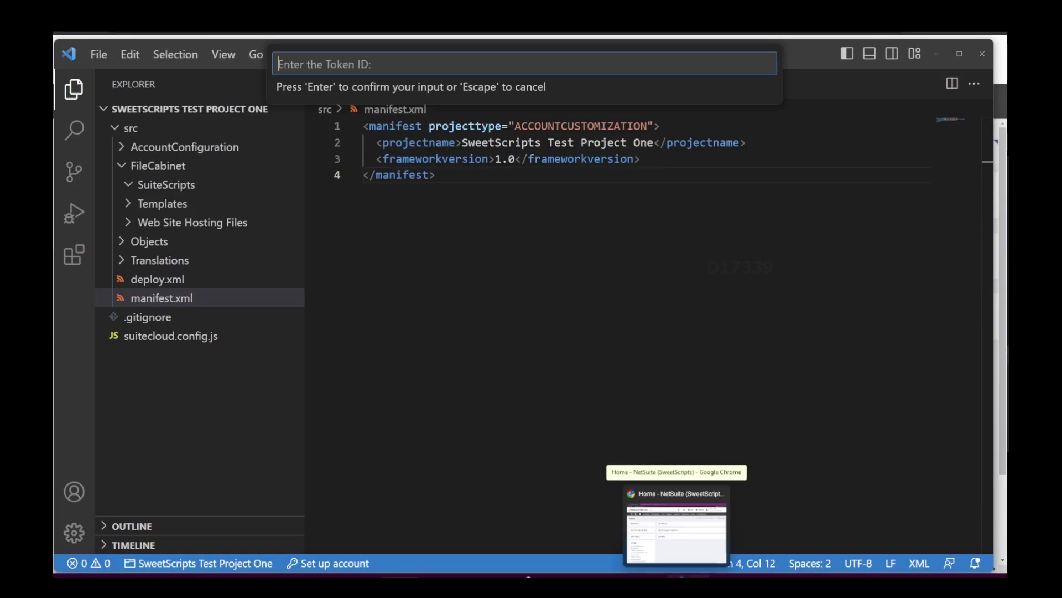
{"action": "left_click", "coordinate": [676, 531]}
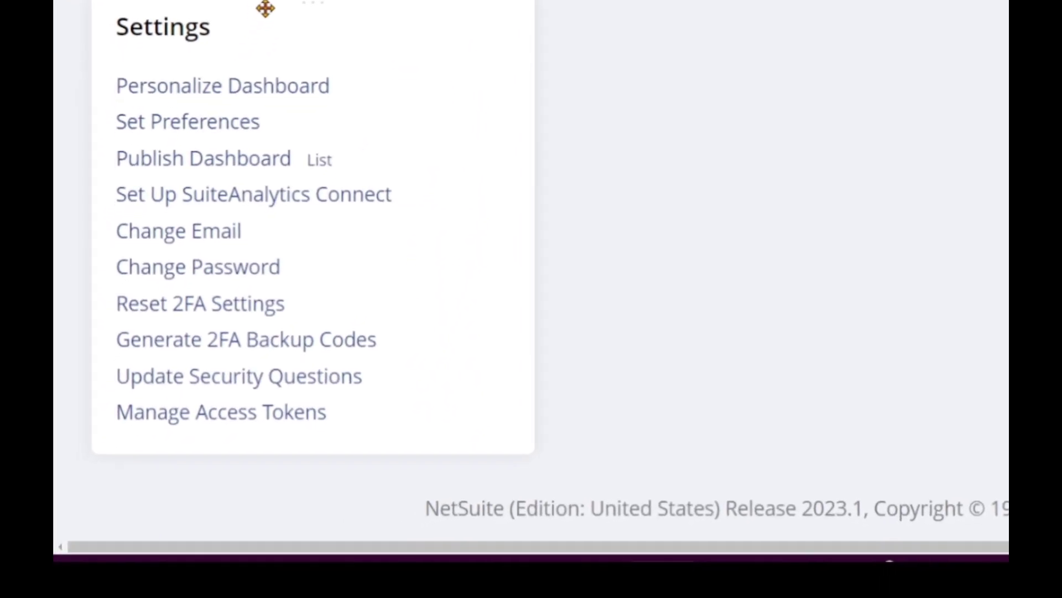
{"action": "left_click", "coordinate": [265, 9]}
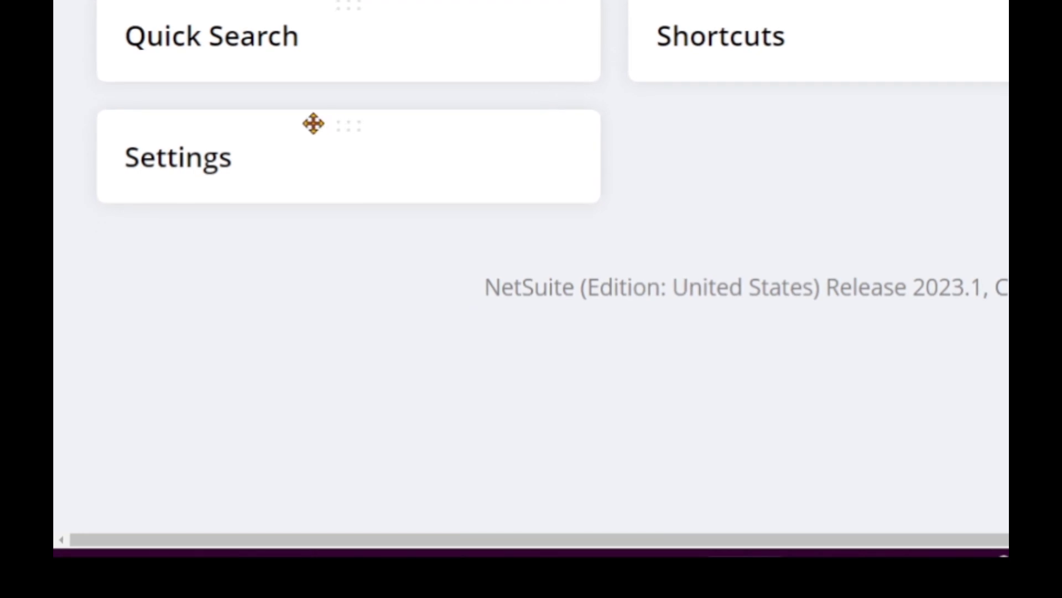
{"action": "left_click", "coordinate": [313, 122]}
{"action": "scroll", "coordinate": [418, 1], "scroll_direction": "down", "scroll_amount": 1}
{"action": "scroll", "coordinate": [417, 2], "scroll_direction": "down", "scroll_amount": 3}
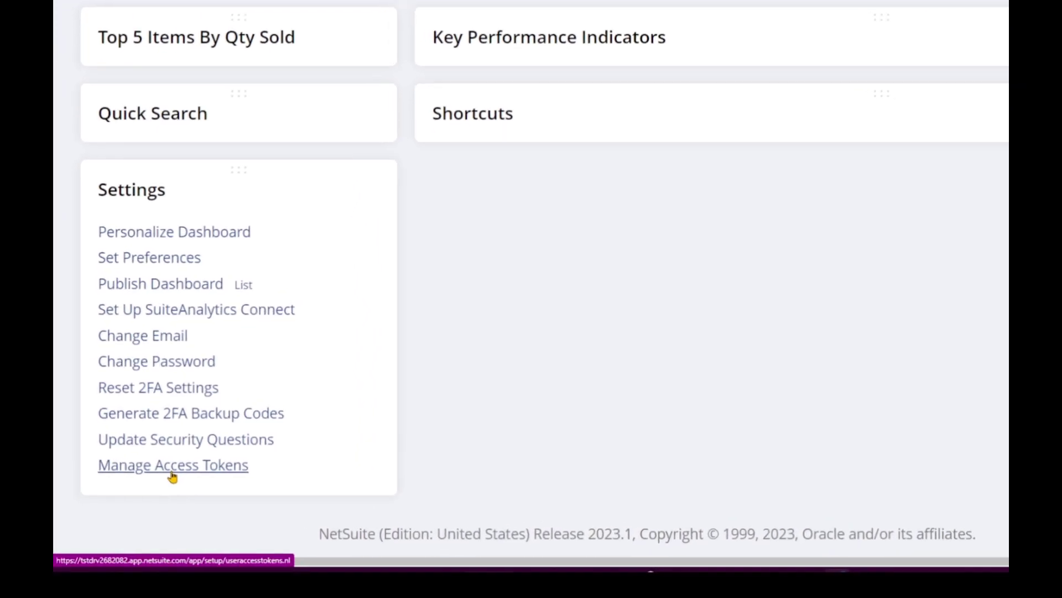
{"action": "left_click", "coordinate": [148, 498]}
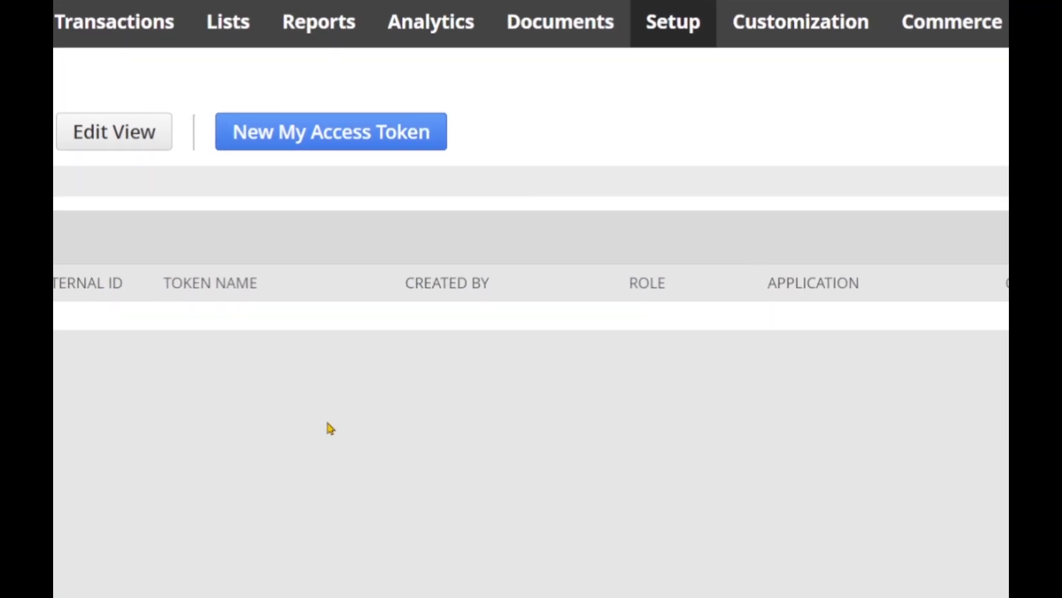
Open the Search & Install Bundles page and search for SuiteCloud Development.
{"action": "mouse_move", "coordinate": [775, 40]}
{"action": "mouse_move", "coordinate": [800, 481]}
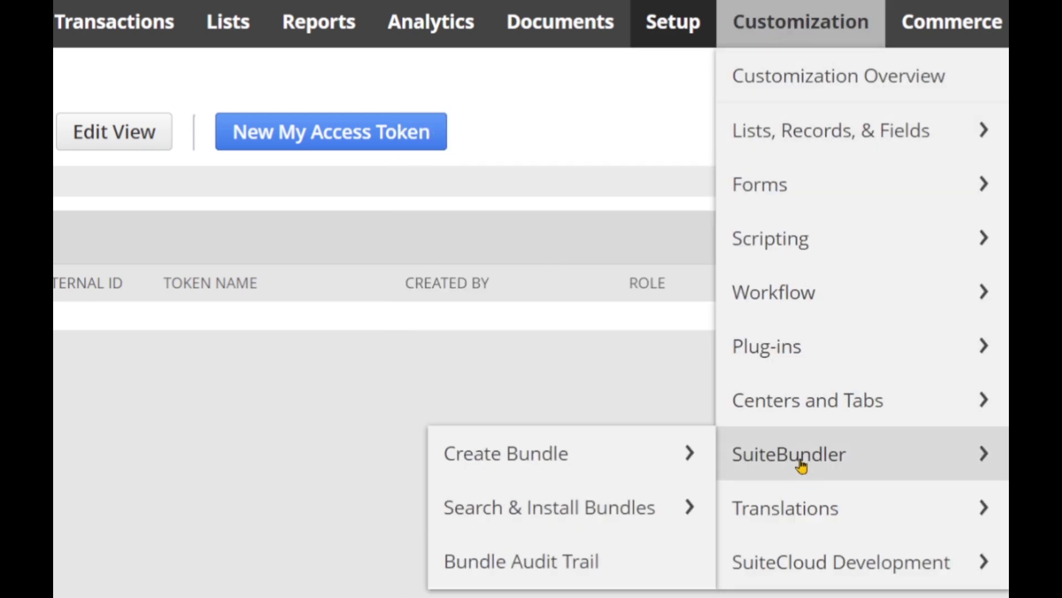
{"action": "mouse_move", "coordinate": [543, 474]}
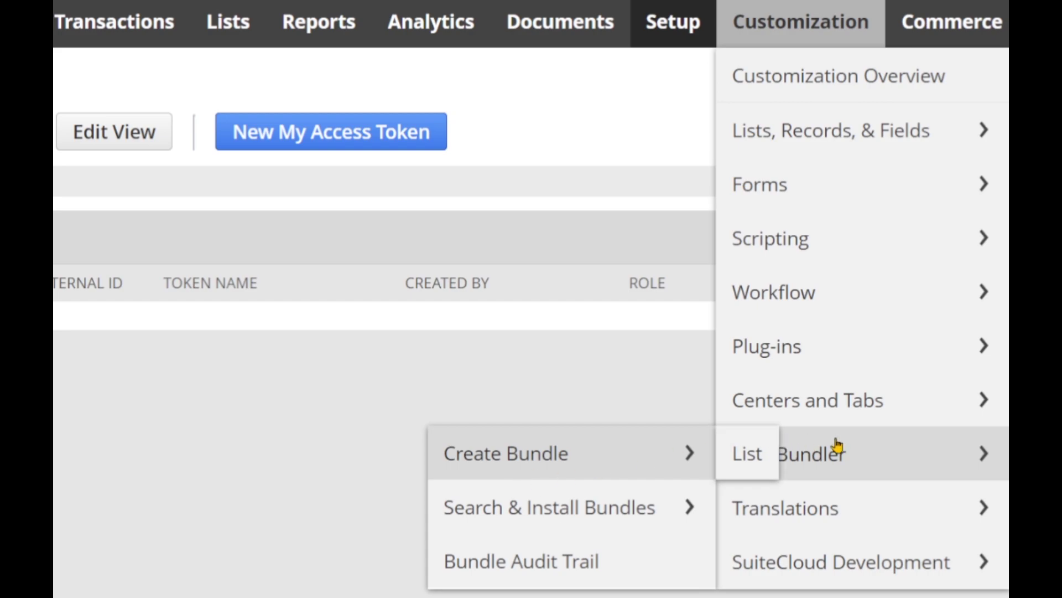
{"action": "mouse_move", "coordinate": [549, 512]}
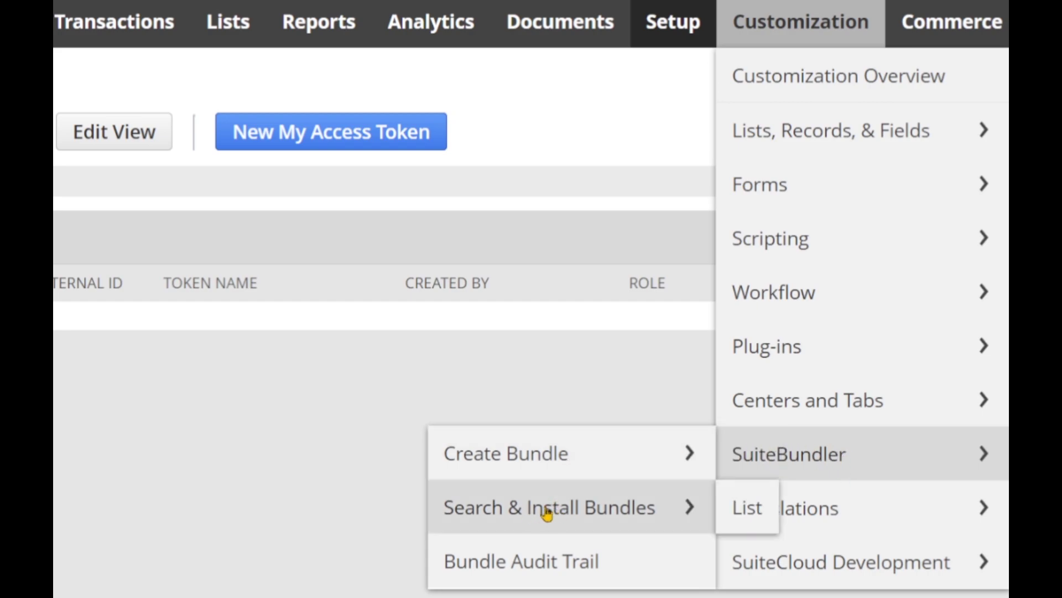
{"action": "left_click", "coordinate": [546, 510]}
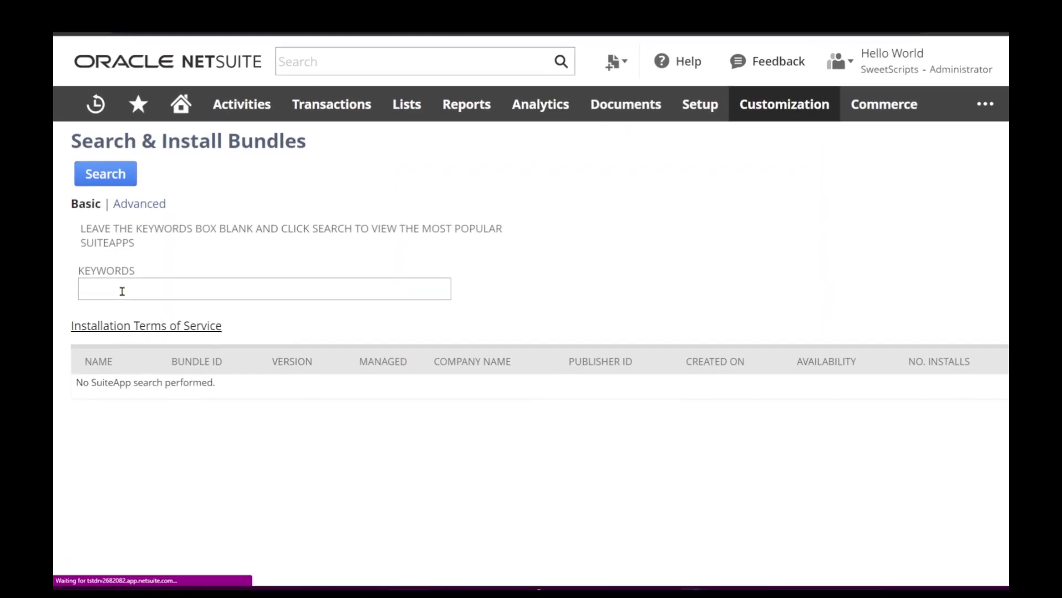
{"action": "left_click", "coordinate": [122, 291]}
{"action": "type", "text": "SuiteC"}
{"action": "type", "text": "loud Develop"}
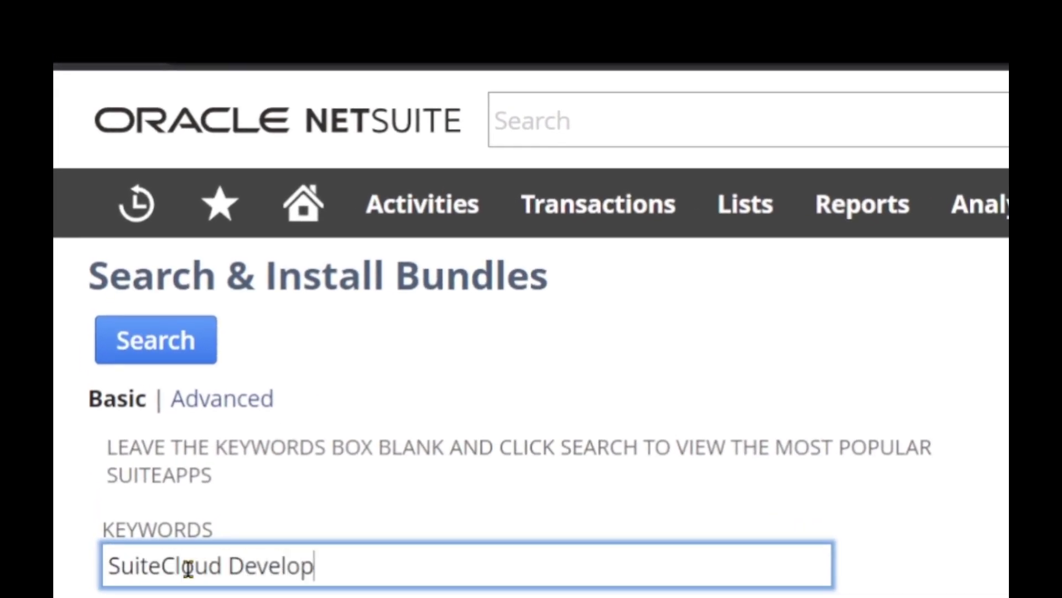
{"action": "type", "text": "ment"}
{"action": "key", "text": "Return"}
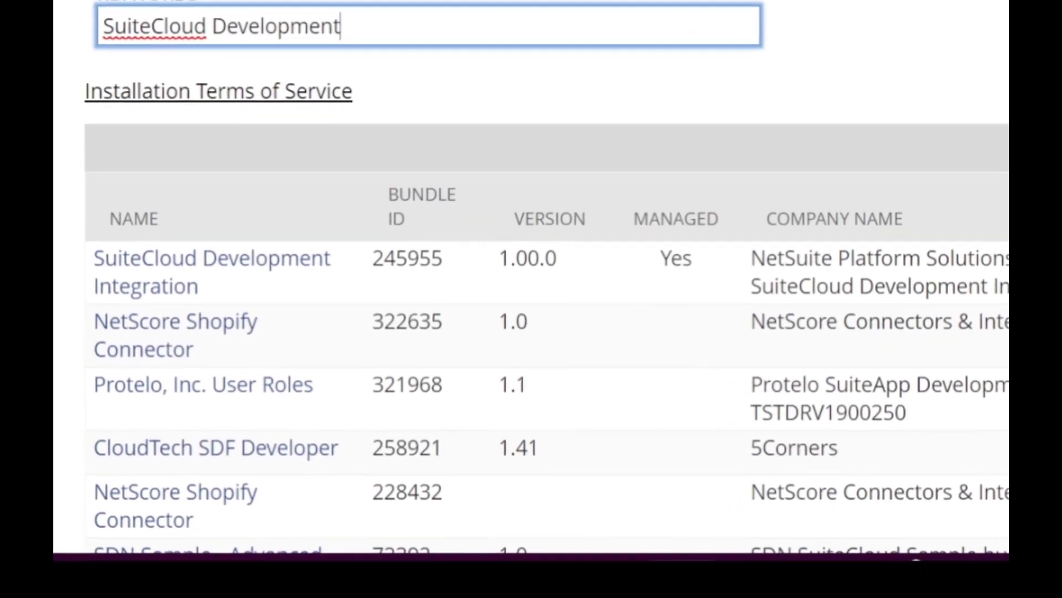
Open the SuiteCloud Development Integration bundle's details, request its installation and accept the provider's update permission.
{"action": "left_click_drag", "start_coordinate": [238, 288], "coordinate": [90, 230]}
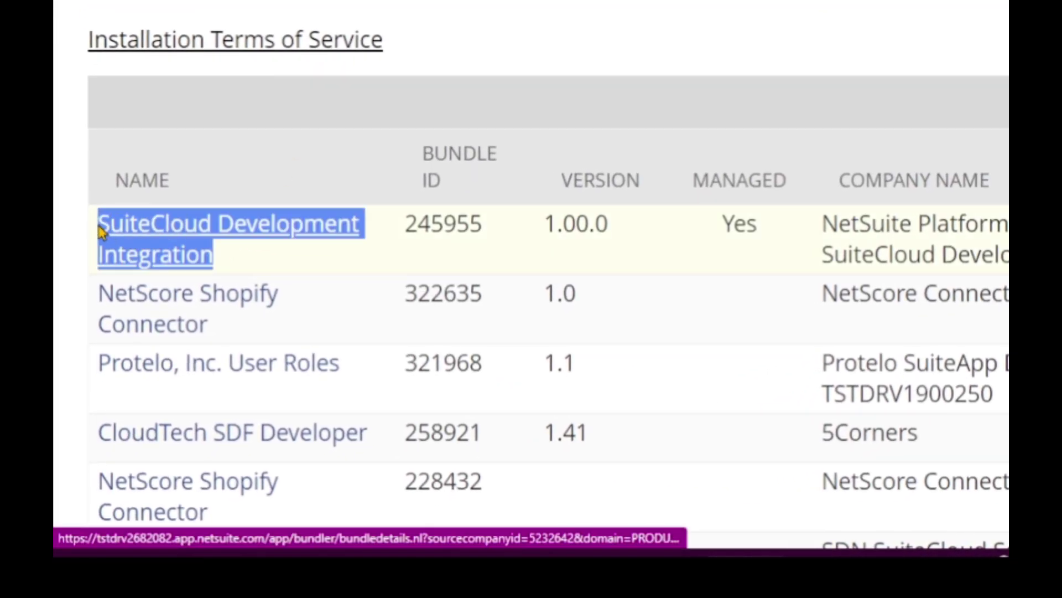
{"action": "left_click", "coordinate": [692, 44]}
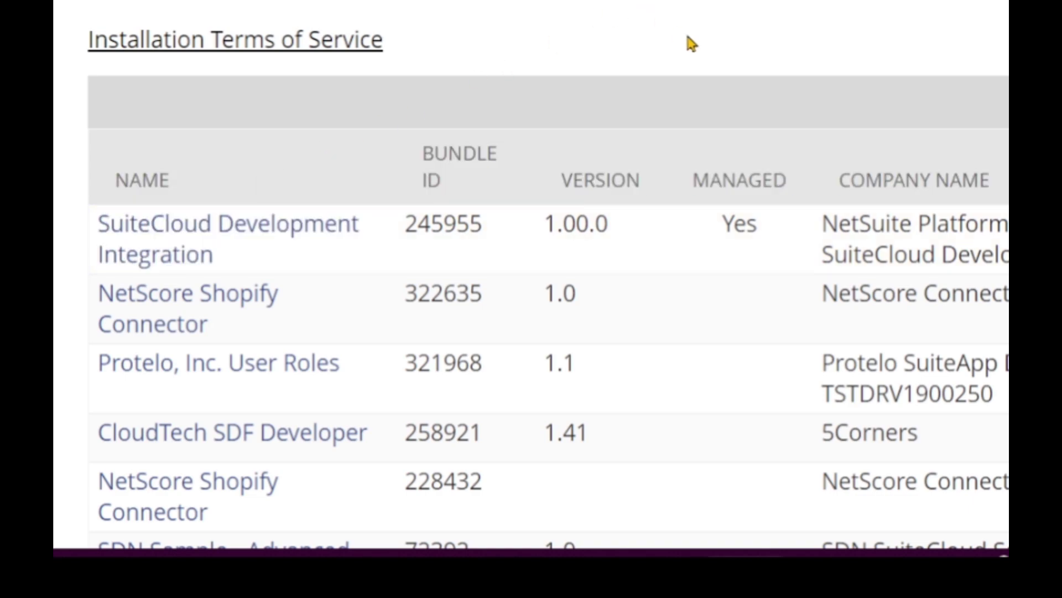
{"action": "double_click", "coordinate": [446, 225]}
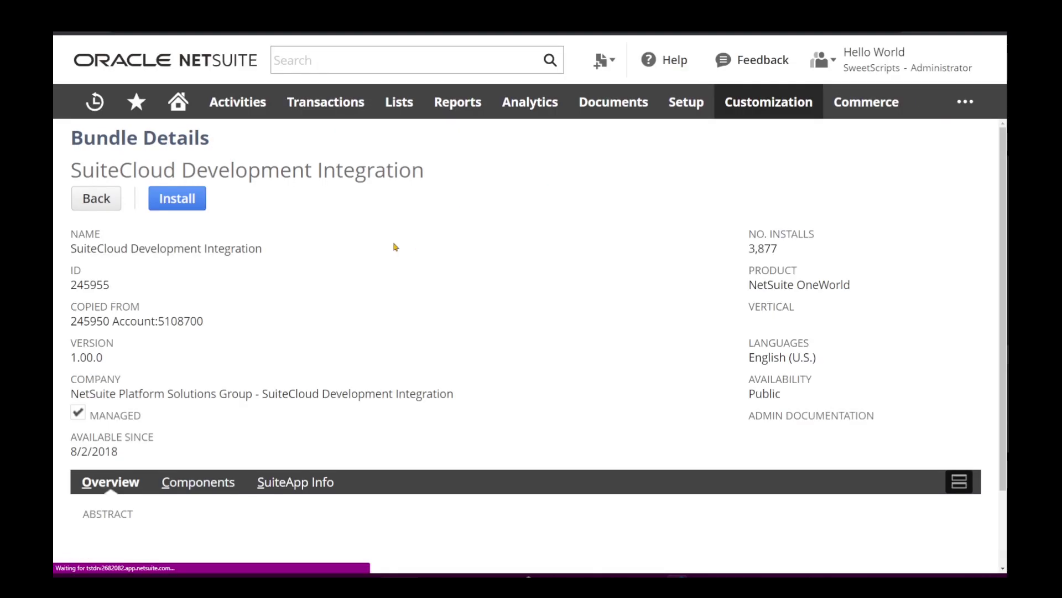
{"action": "left_click", "coordinate": [182, 203]}
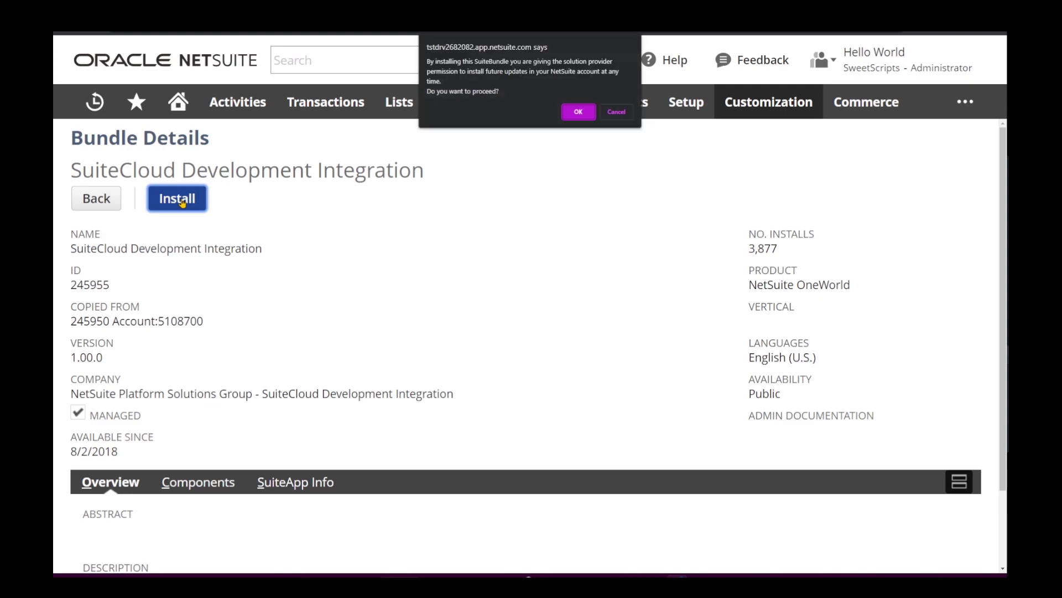
{"action": "left_click", "coordinate": [575, 111]}
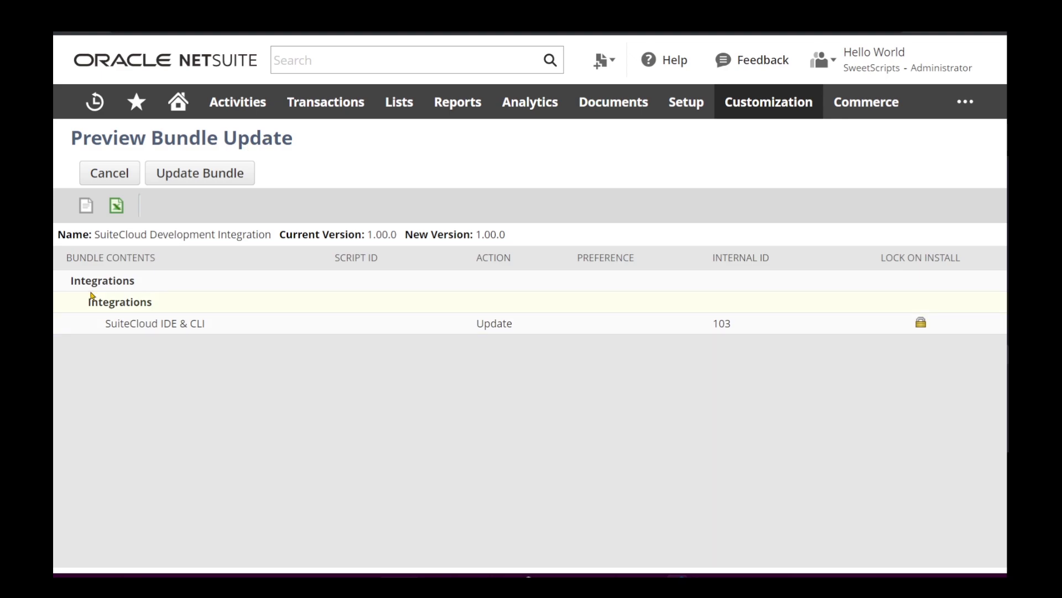
Examine the integration contents and the current and new versions in the bundle update preview.
{"action": "left_click_drag", "start_coordinate": [153, 304], "coordinate": [88, 304]}
{"action": "left_click", "coordinate": [168, 387]}
{"action": "left_click_drag", "start_coordinate": [198, 329], "coordinate": [105, 332]}
{"action": "left_click", "coordinate": [197, 410]}
{"action": "left_click_drag", "start_coordinate": [516, 234], "coordinate": [285, 238]}
{"action": "left_click", "coordinate": [303, 379]}
Return to the dashboard and start a new access token from the Manage Access Tokens page.
{"action": "mouse_move", "coordinate": [178, 101]}
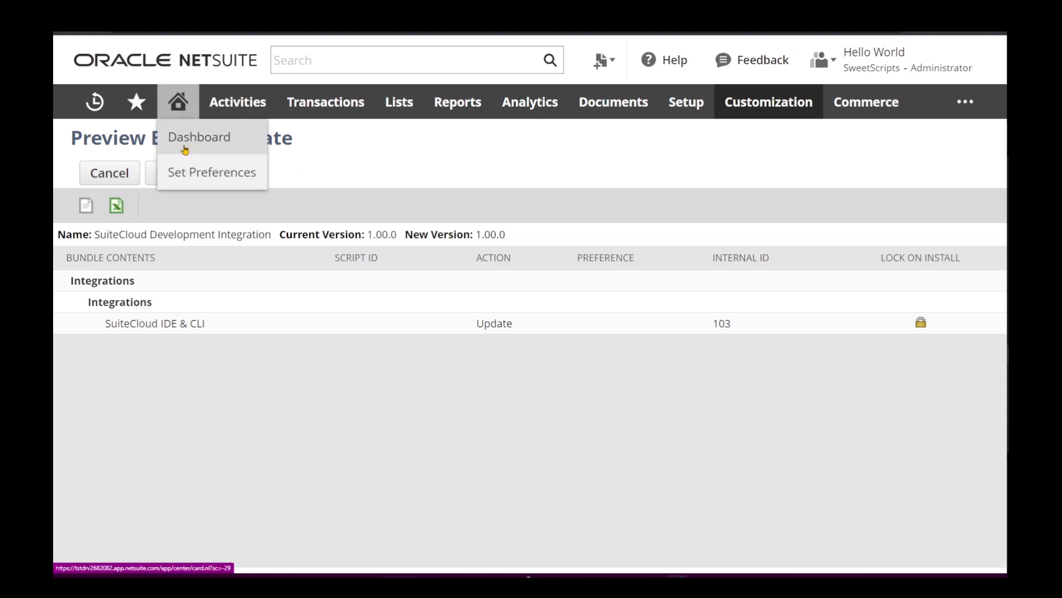
{"action": "left_click", "coordinate": [183, 145]}
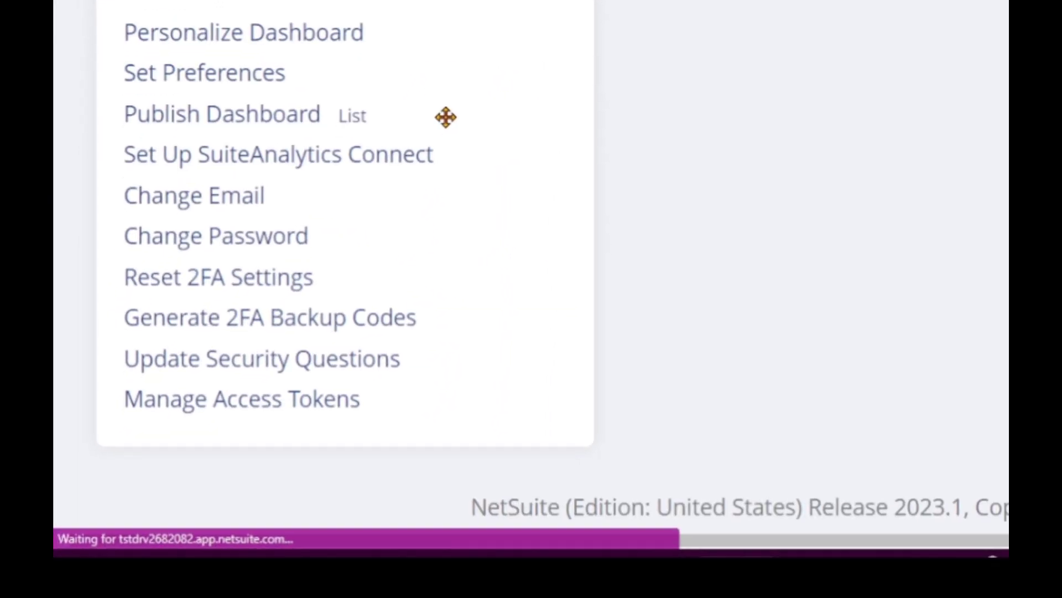
{"action": "left_click", "coordinate": [227, 412]}
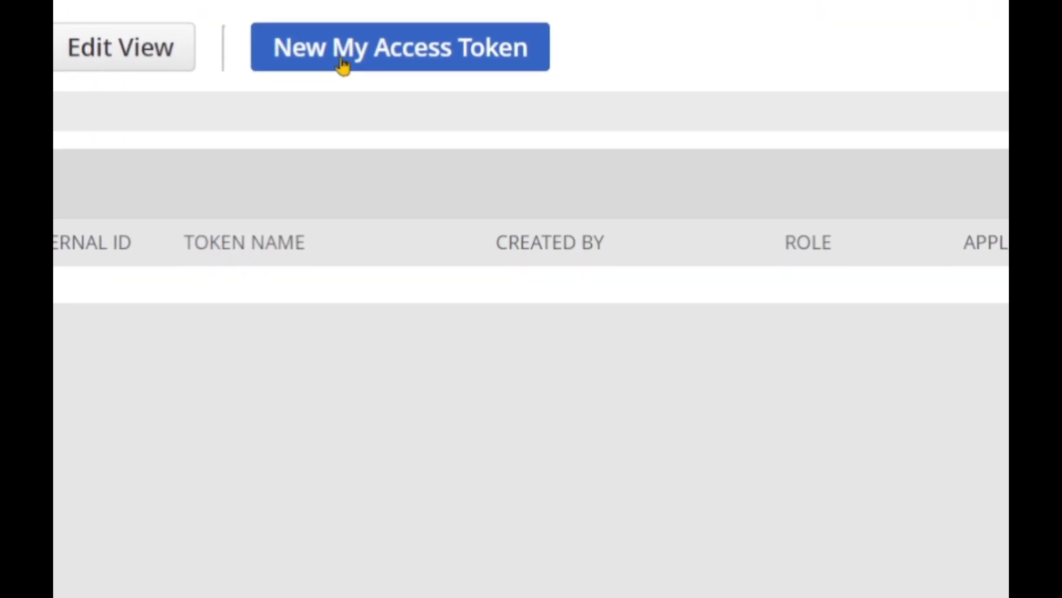
{"action": "left_click", "coordinate": [367, 52]}
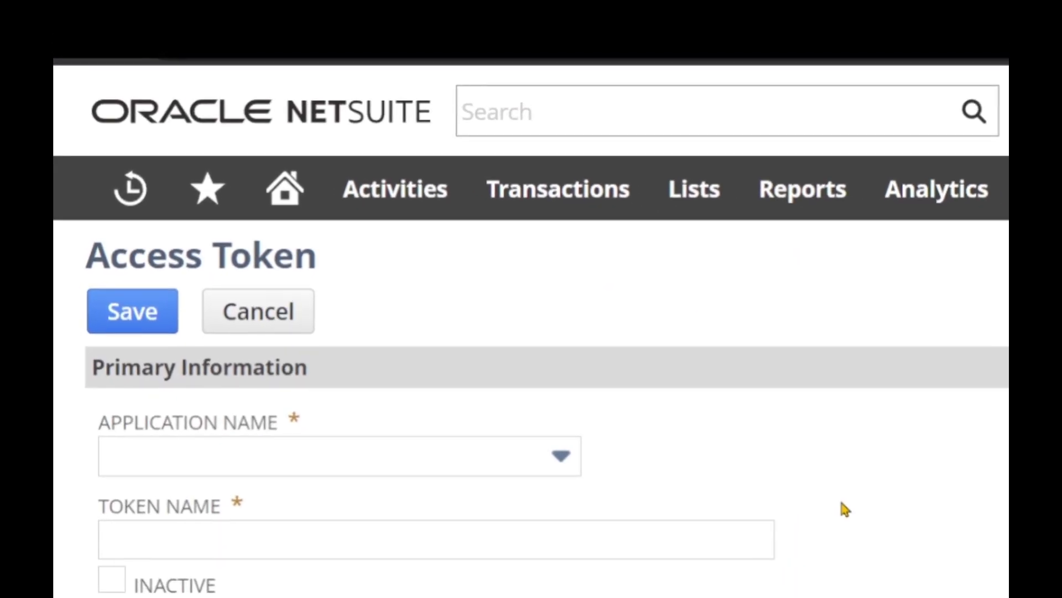
{"action": "left_click", "coordinate": [325, 337]}
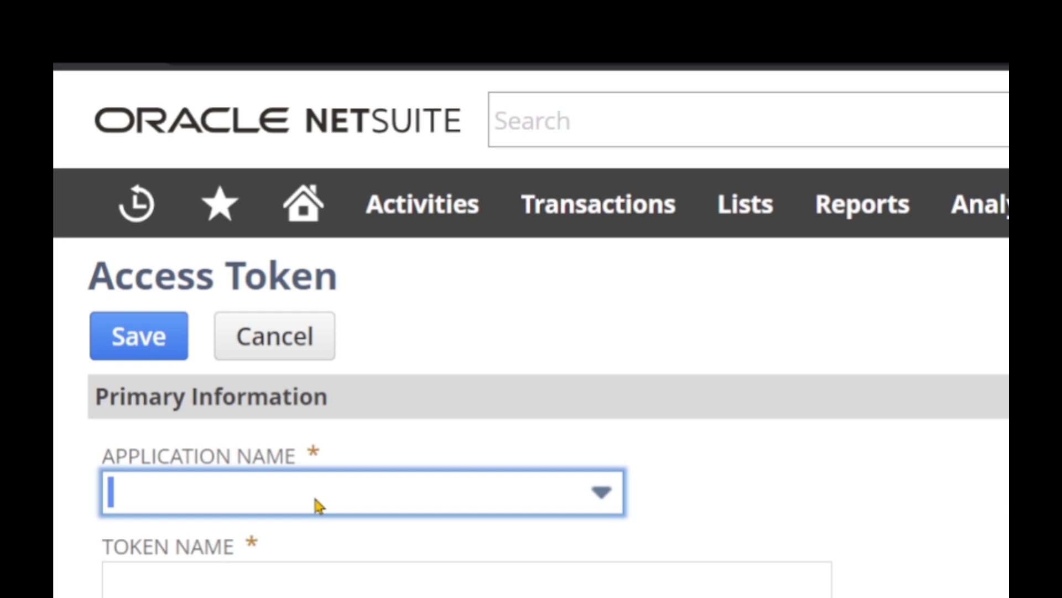
Open the Manage Integrations list and check the SuiteCloud IDE & CLI integration entry.
{"action": "mouse_move", "coordinate": [678, 105]}
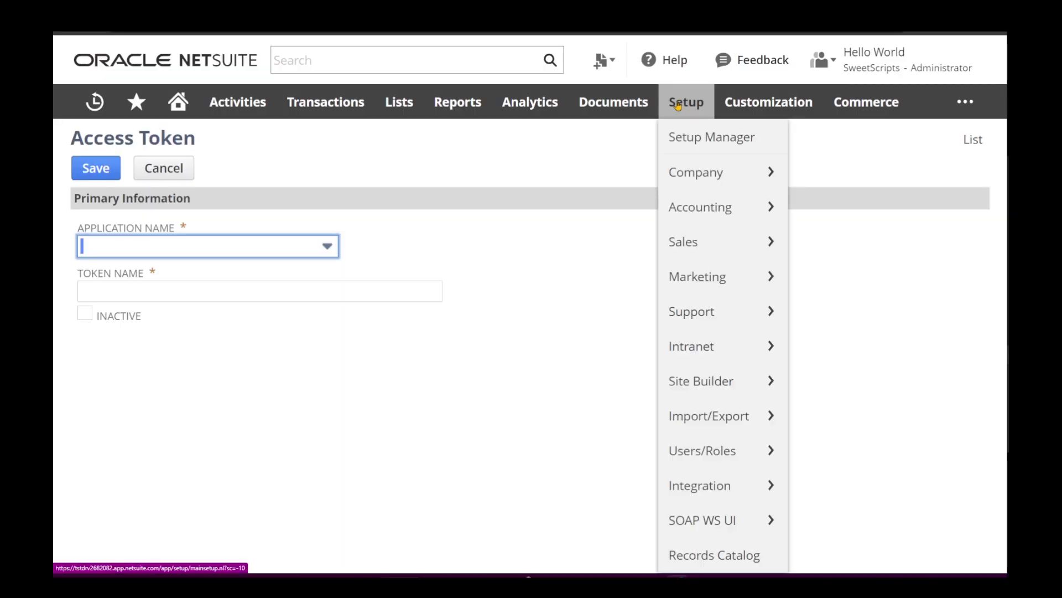
{"action": "mouse_move", "coordinate": [707, 484]}
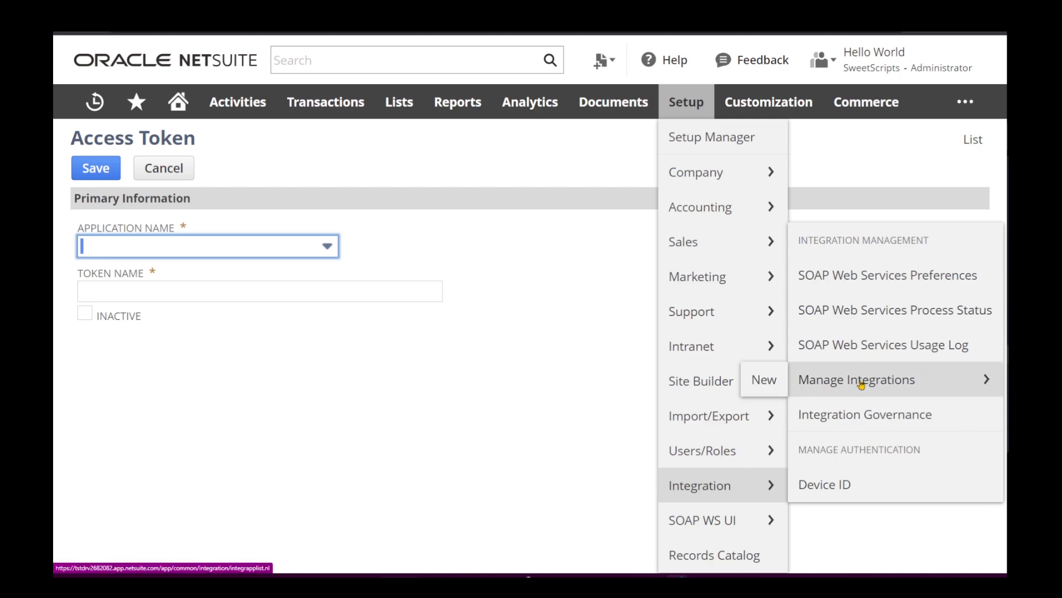
{"action": "left_click", "coordinate": [861, 384]}
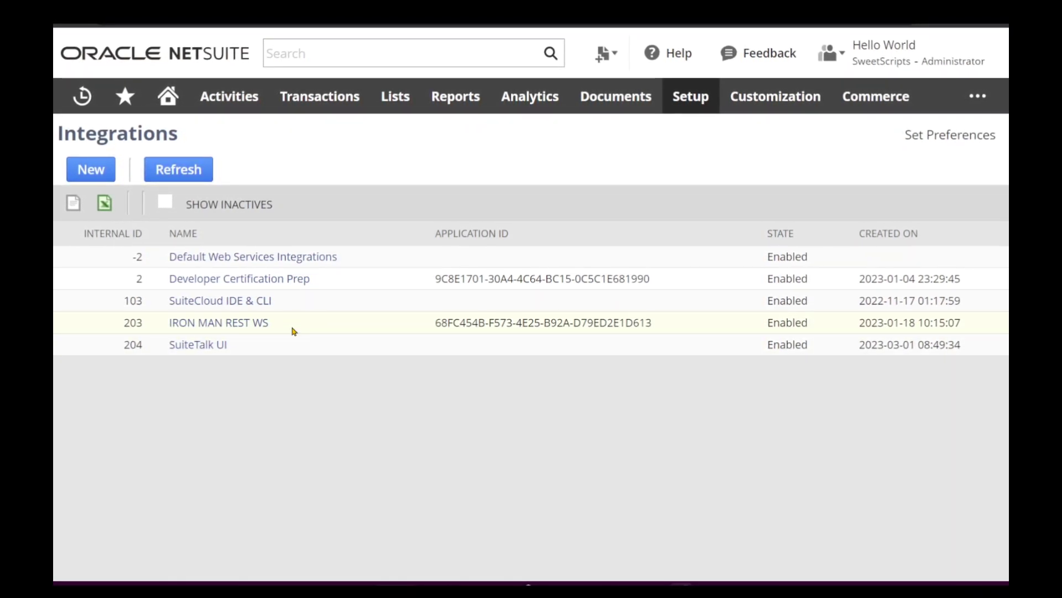
{"action": "left_click_drag", "start_coordinate": [289, 303], "coordinate": [166, 304]}
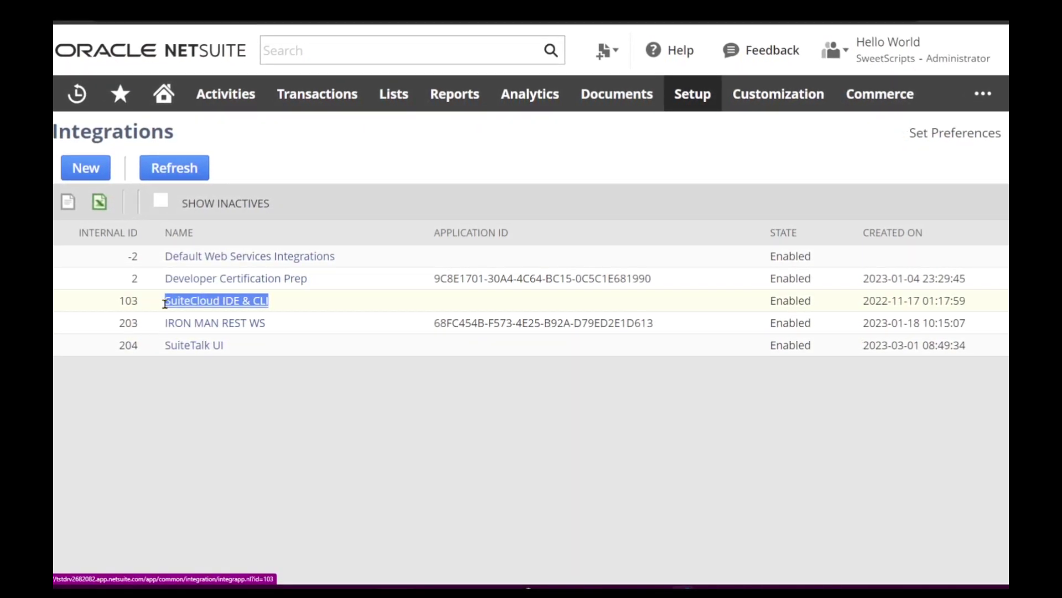
{"action": "left_click", "coordinate": [298, 392]}
{"action": "left_click_drag", "start_coordinate": [279, 301], "coordinate": [138, 301]}
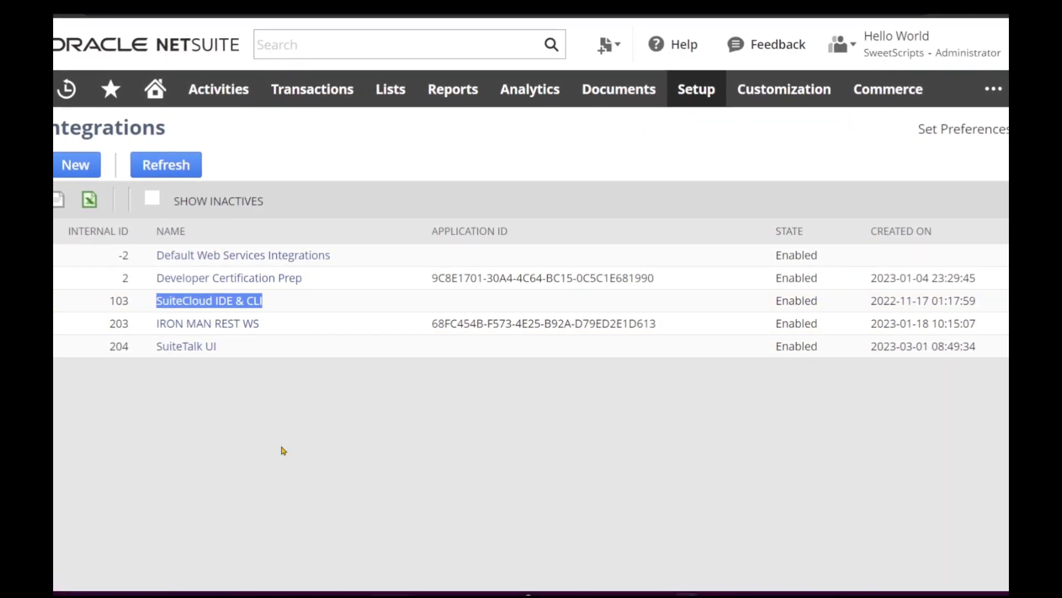
{"action": "left_click", "coordinate": [280, 448]}
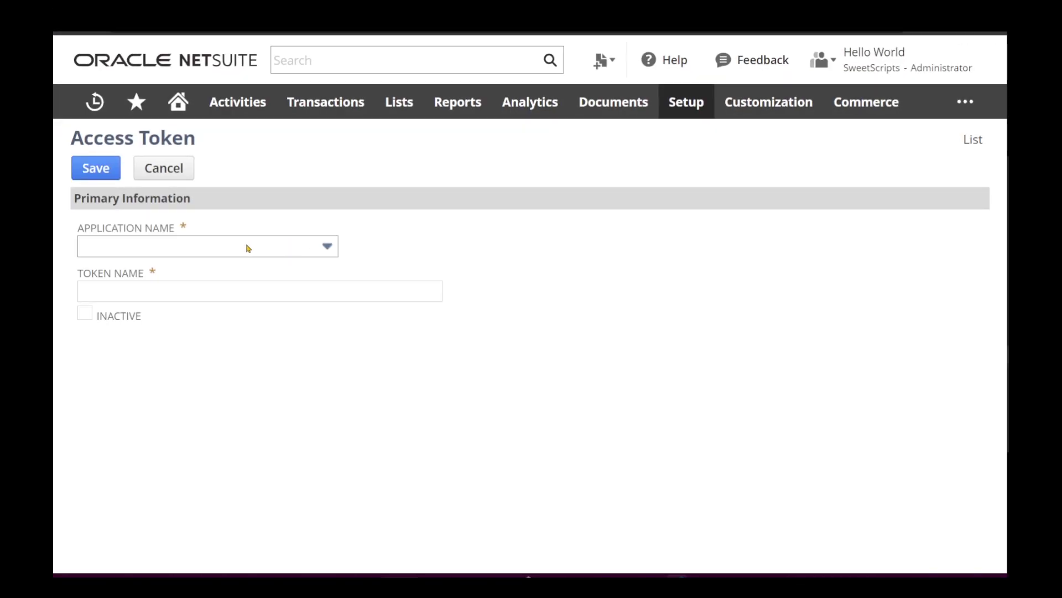
Create the access token for the SuiteCloud IDE & CLI application with the default token name and save it.
{"action": "left_click", "coordinate": [247, 249]}
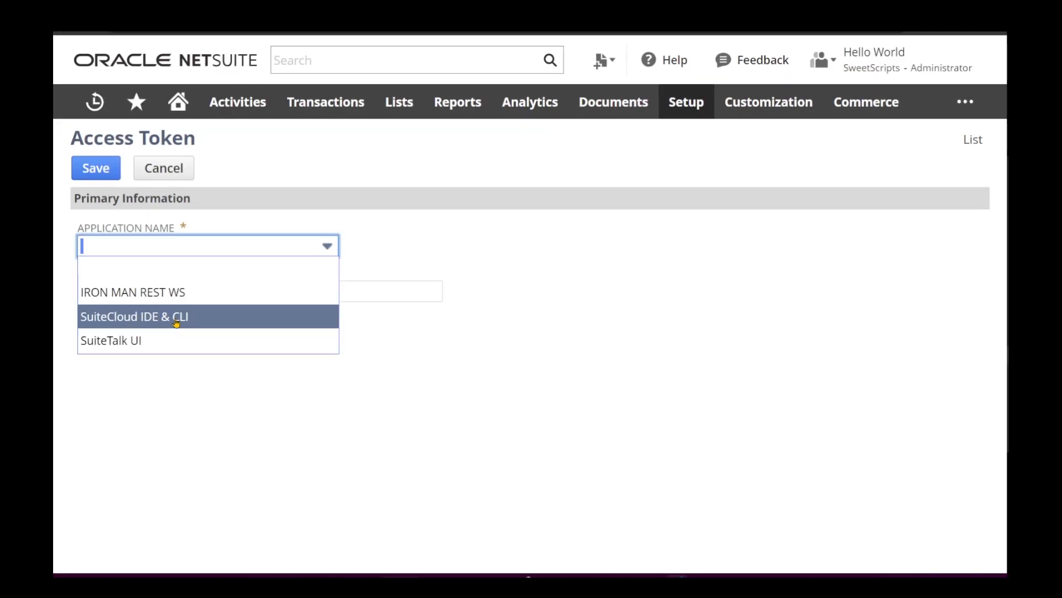
{"action": "left_click", "coordinate": [168, 320]}
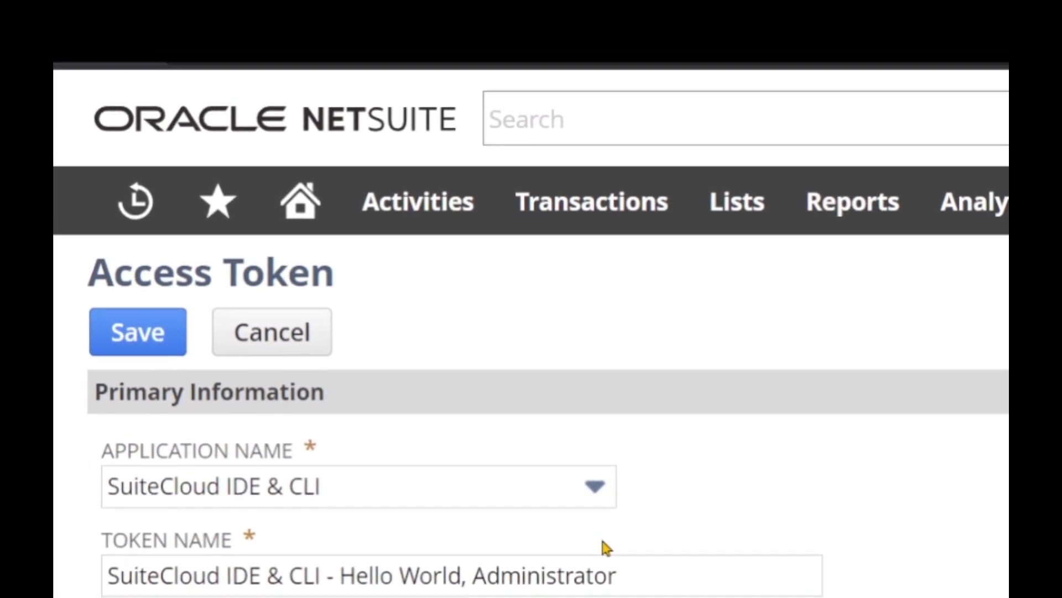
{"action": "left_click", "coordinate": [141, 349]}
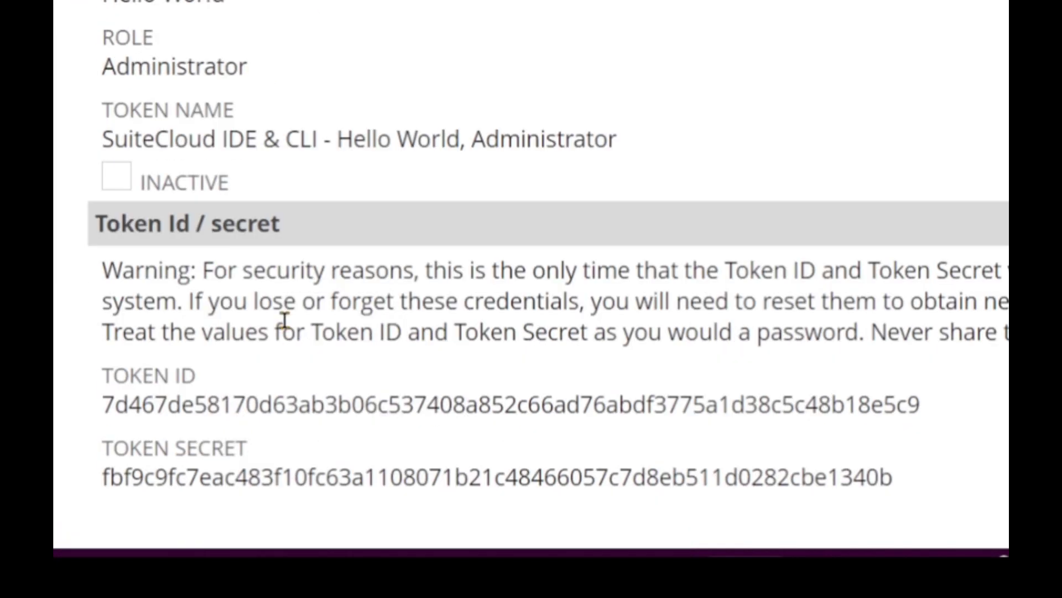
Examine the generated token ID, token secret and the security warning on the Access Token page.
{"action": "double_click", "coordinate": [721, 396]}
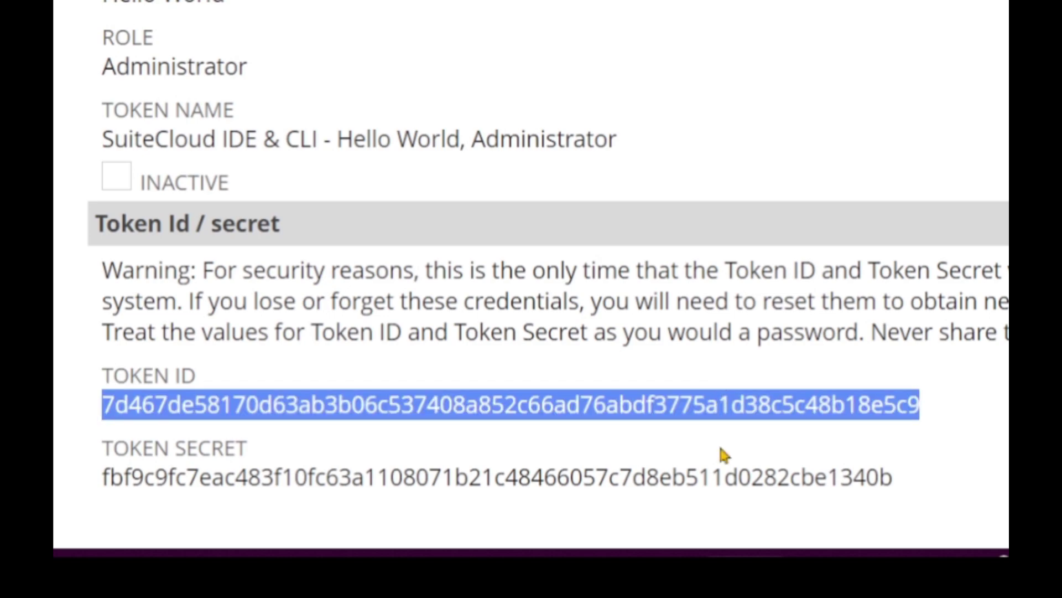
{"action": "double_click", "coordinate": [723, 475]}
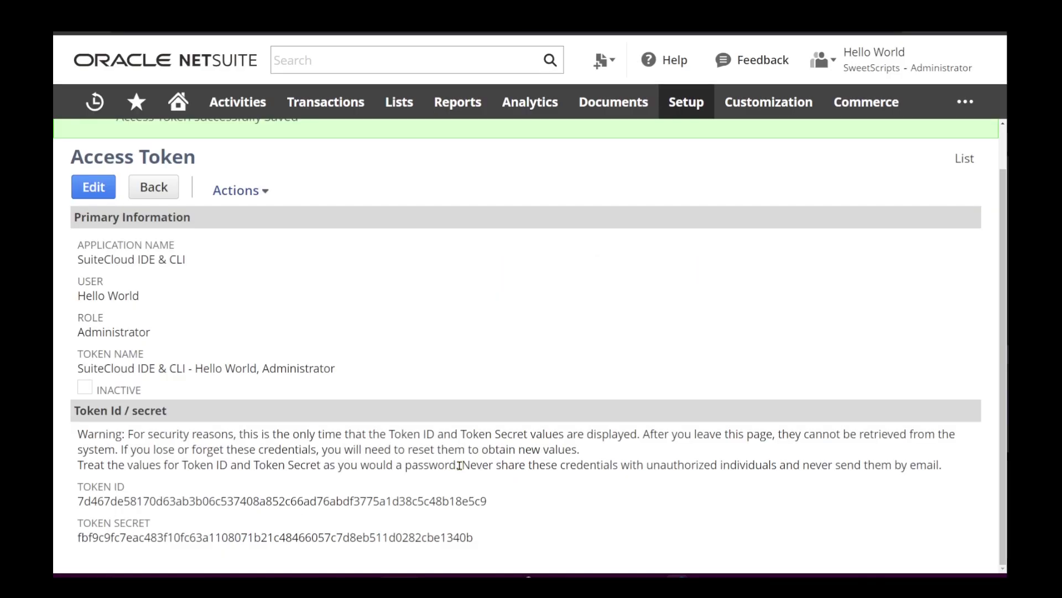
{"action": "left_click_drag", "start_coordinate": [463, 466], "coordinate": [769, 465]}
{"action": "double_click", "coordinate": [379, 503]}
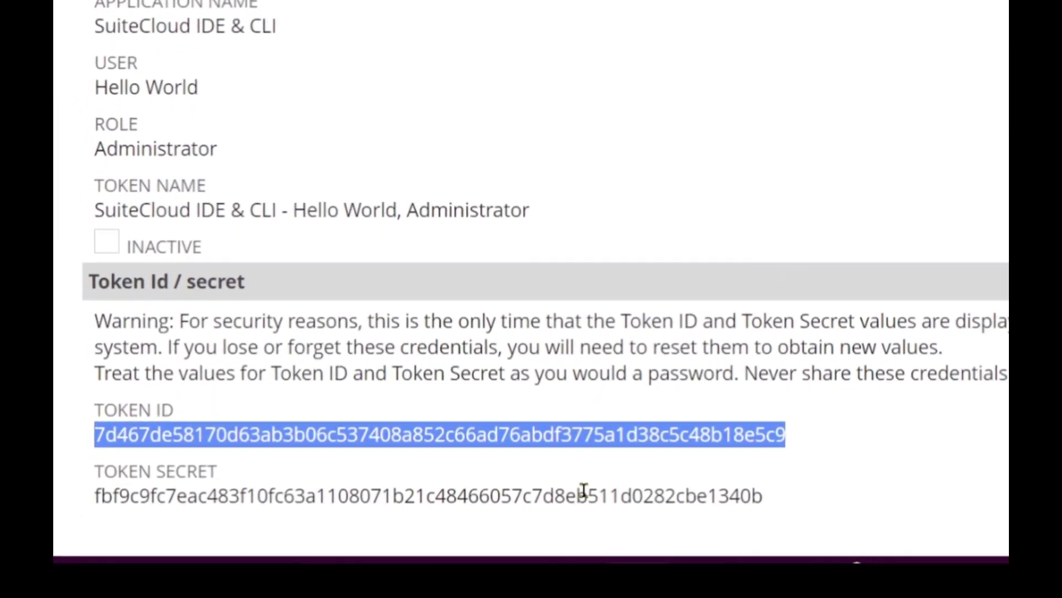
{"action": "double_click", "coordinate": [401, 529]}
{"action": "double_click", "coordinate": [599, 408]}
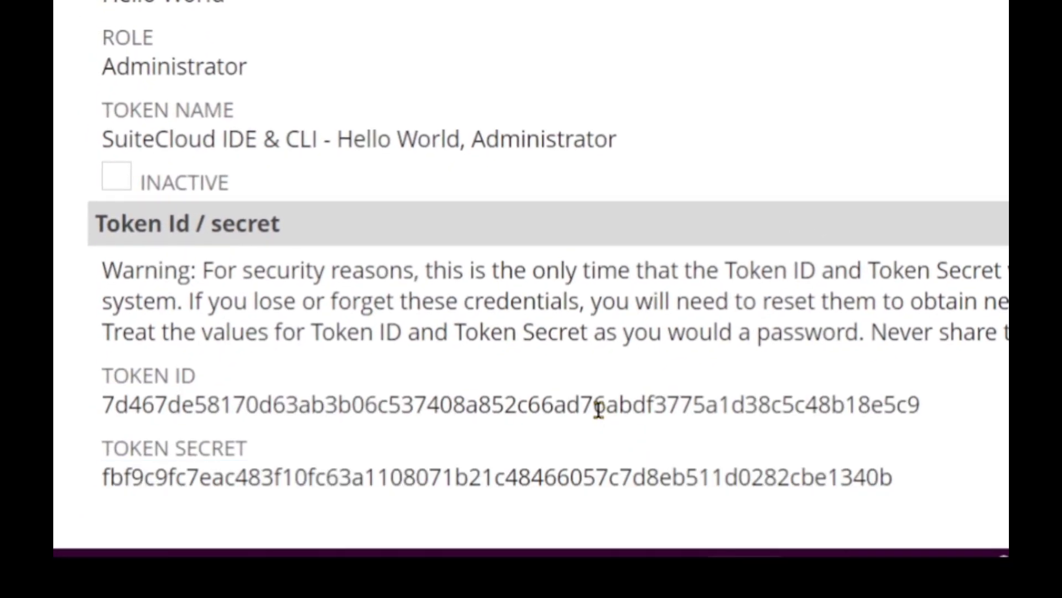
{"action": "left_click", "coordinate": [861, 405]}
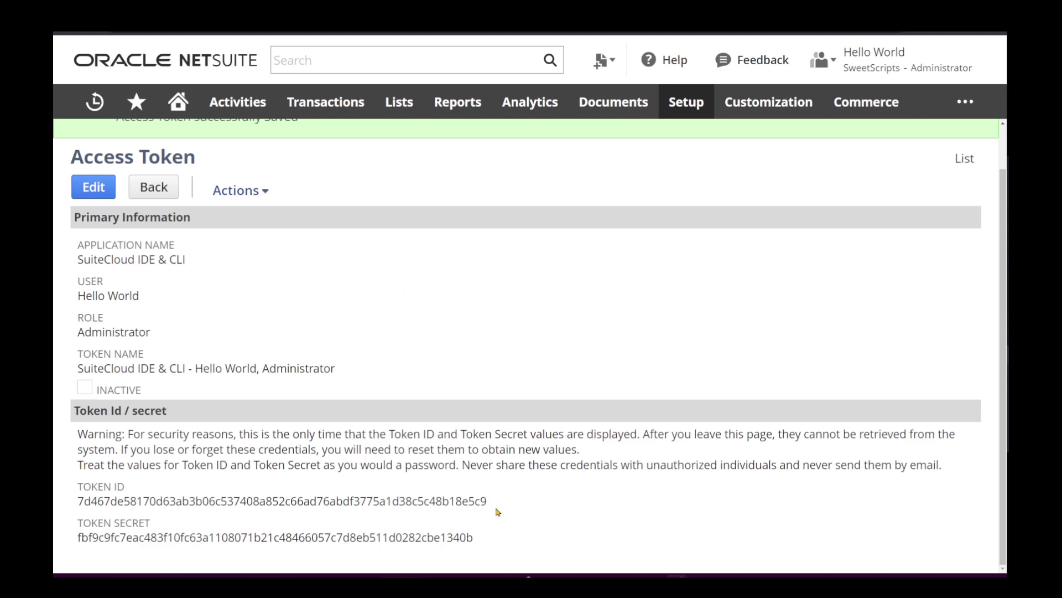
{"action": "double_click", "coordinate": [428, 505]}
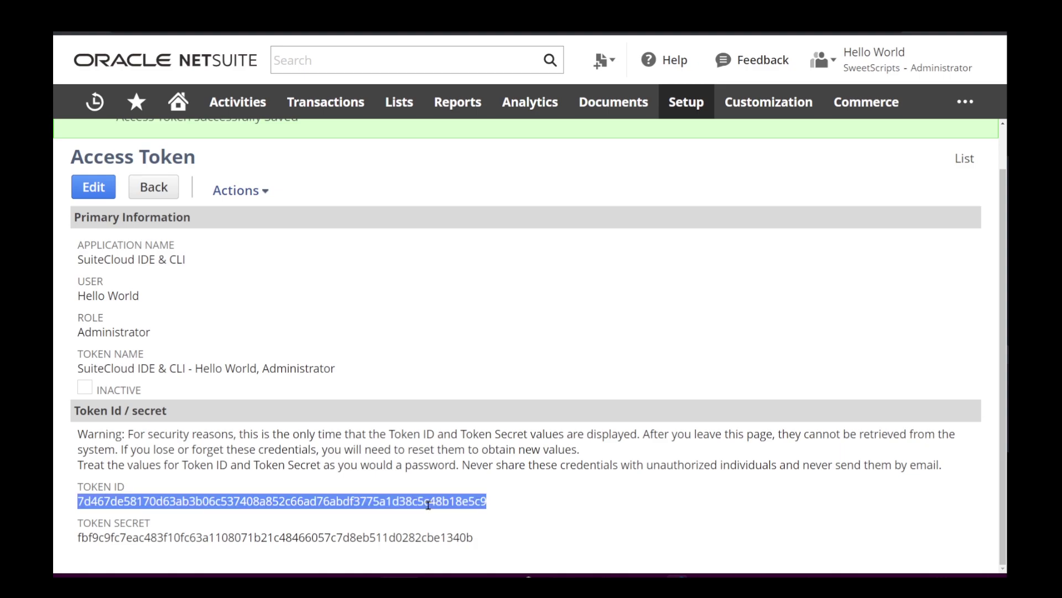
{"action": "double_click", "coordinate": [372, 538]}
{"action": "left_click", "coordinate": [459, 529]}
Copy the token ID from NetSuite and submit it at the Token ID prompt in the Visual Studio Code project window.
{"action": "double_click", "coordinate": [422, 499]}
{"action": "left_click", "coordinate": [579, 524]}
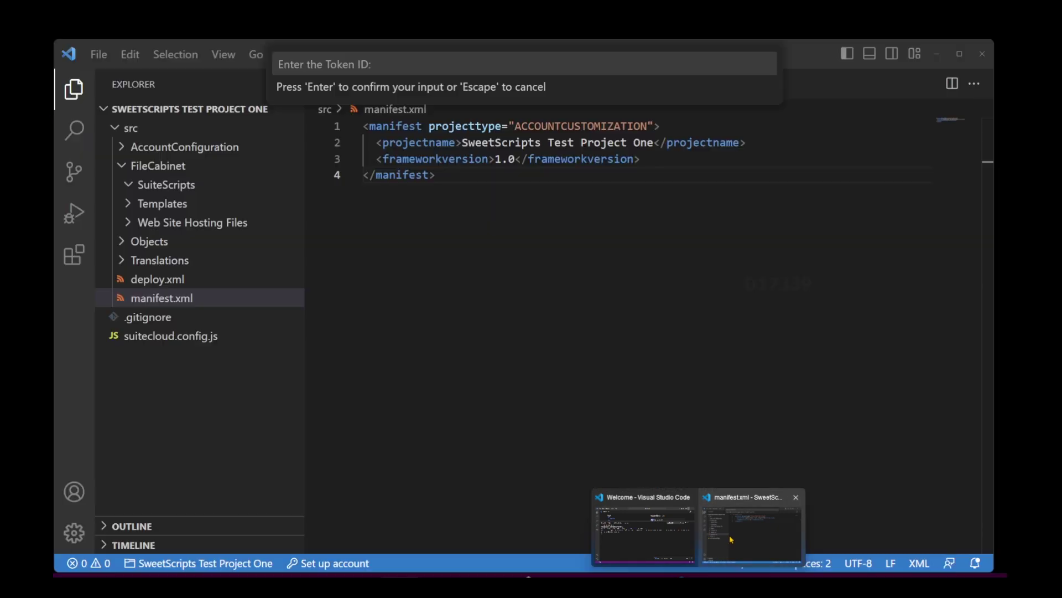
{"action": "left_click", "coordinate": [732, 540]}
{"action": "key", "text": "ctrl+v"}
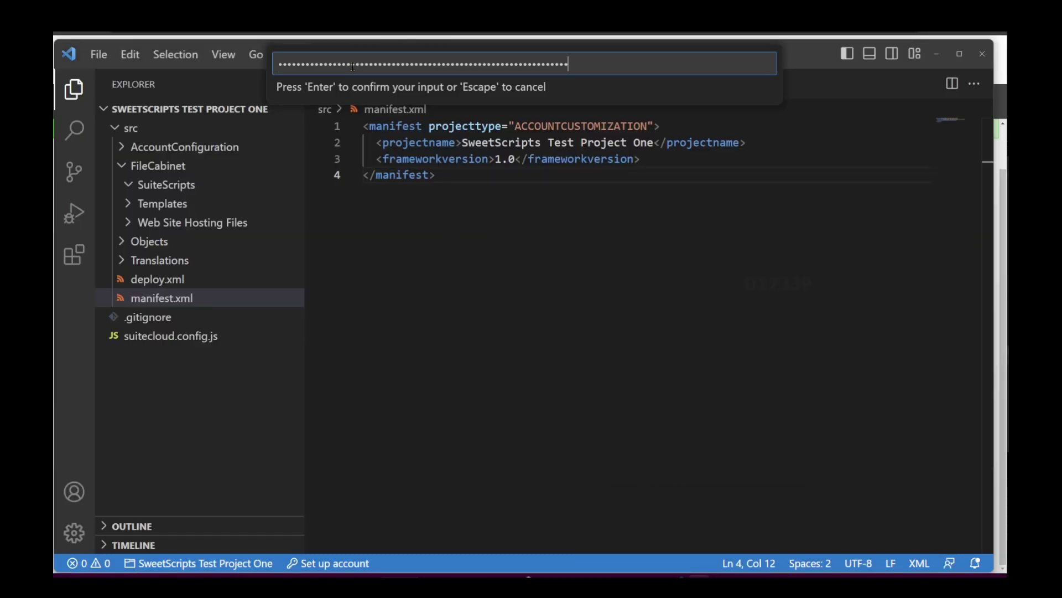
{"action": "key", "text": "Return"}
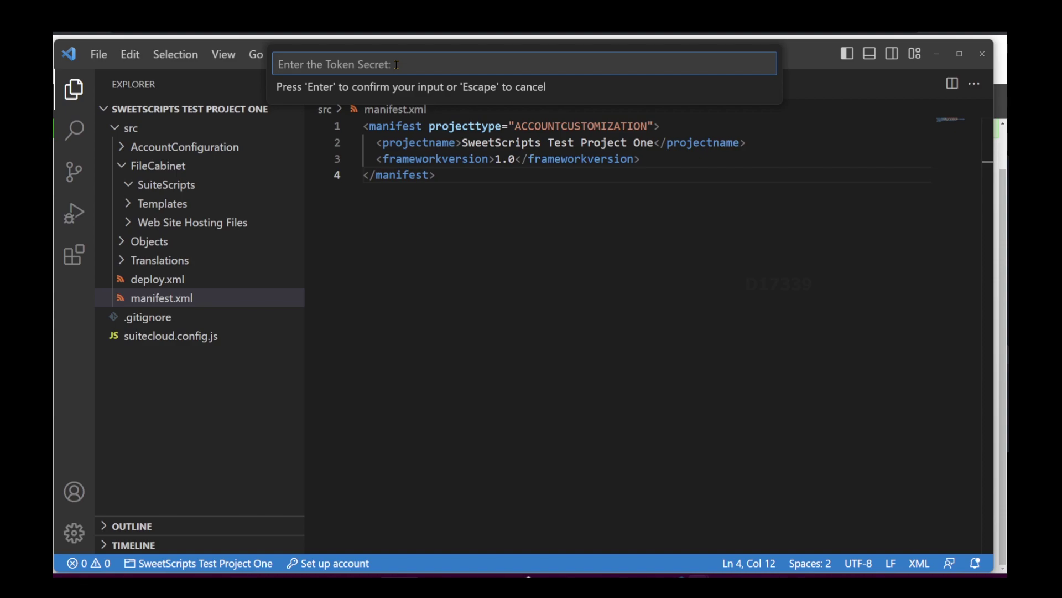
Copy the token secret from the NetSuite page and submit it at the Token Secret prompt in Visual Studio Code.
{"action": "key", "text": "alt+Tab"}
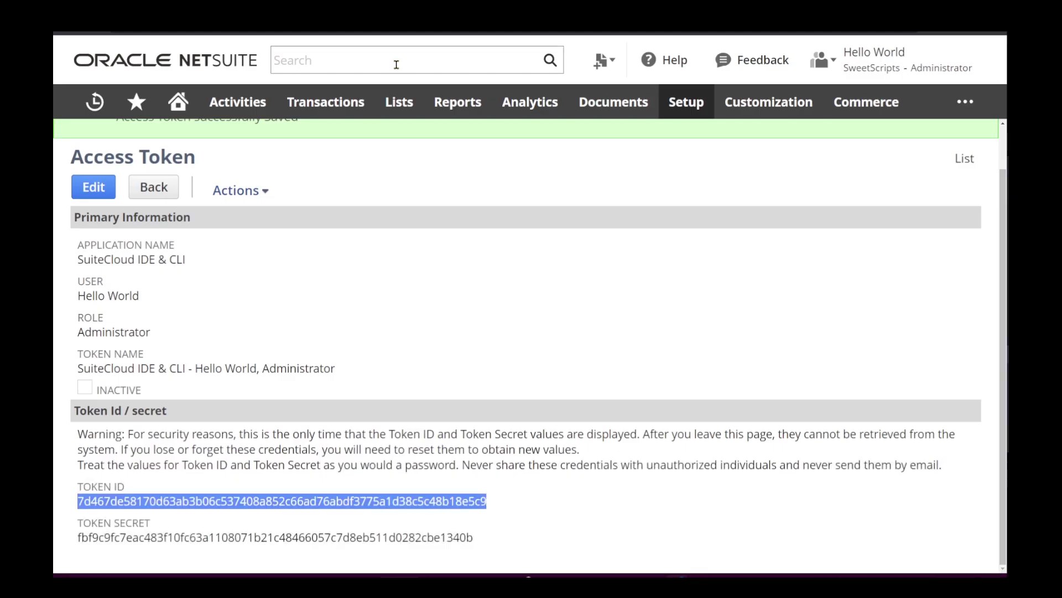
{"action": "left_click", "coordinate": [354, 297]}
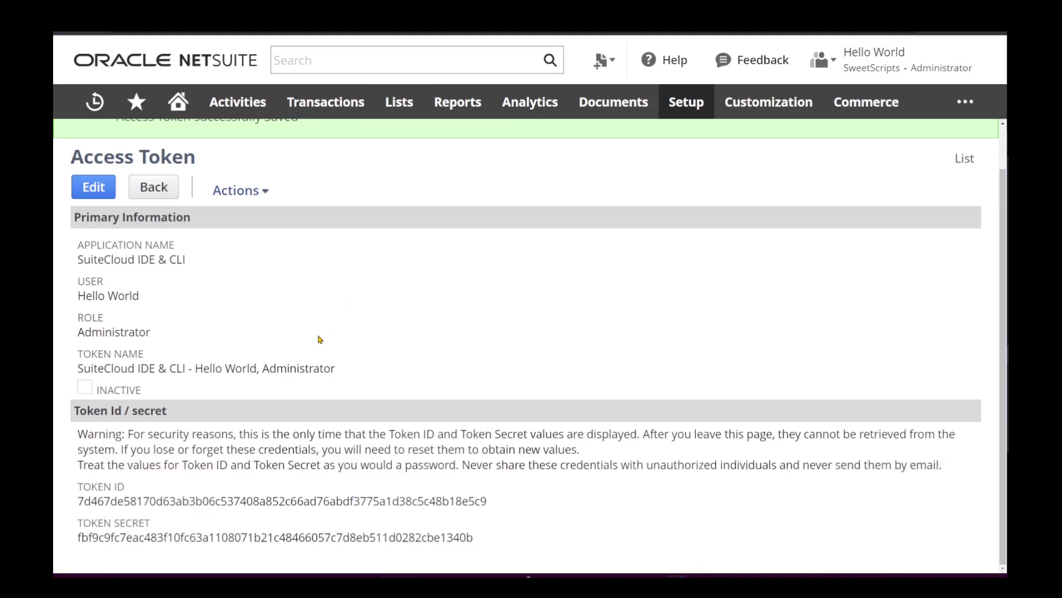
{"action": "double_click", "coordinate": [253, 537]}
{"action": "key", "text": "ctrl+c"}
{"action": "key", "text": "alt+Tab"}
{"action": "key", "text": "ctrl+v"}
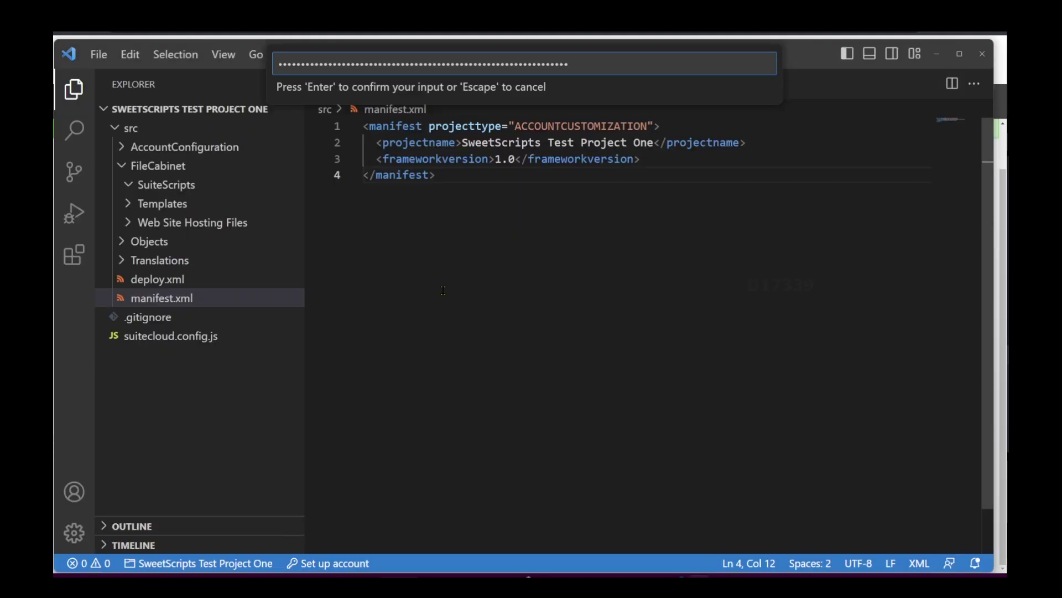
{"action": "key", "text": "Return"}
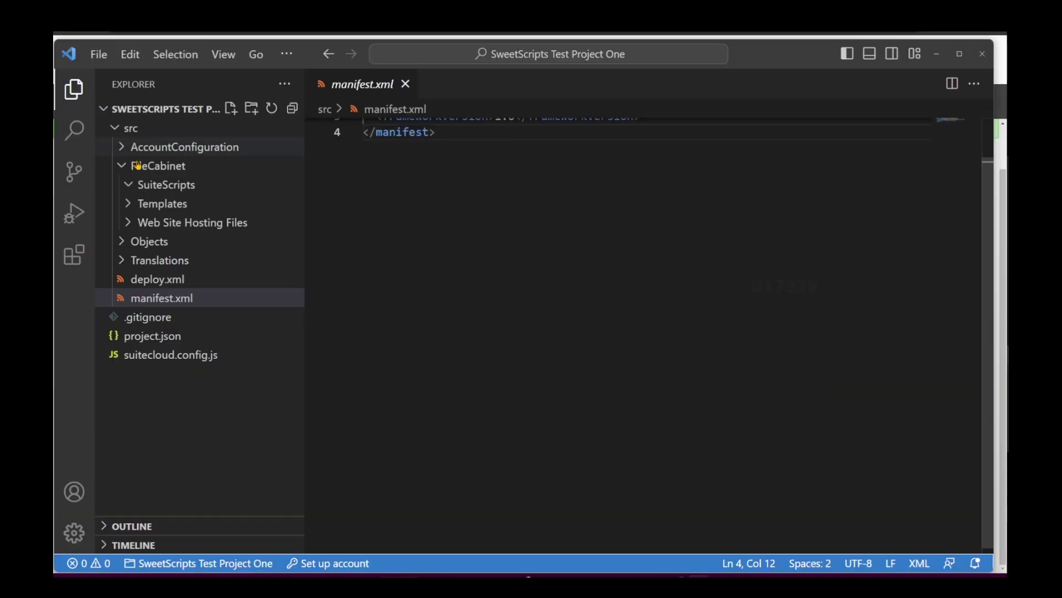
Check the contents of the SuiteScripts folder inside the project's FileCabinet.
{"action": "left_click", "coordinate": [152, 186]}
{"action": "left_click", "coordinate": [154, 187]}
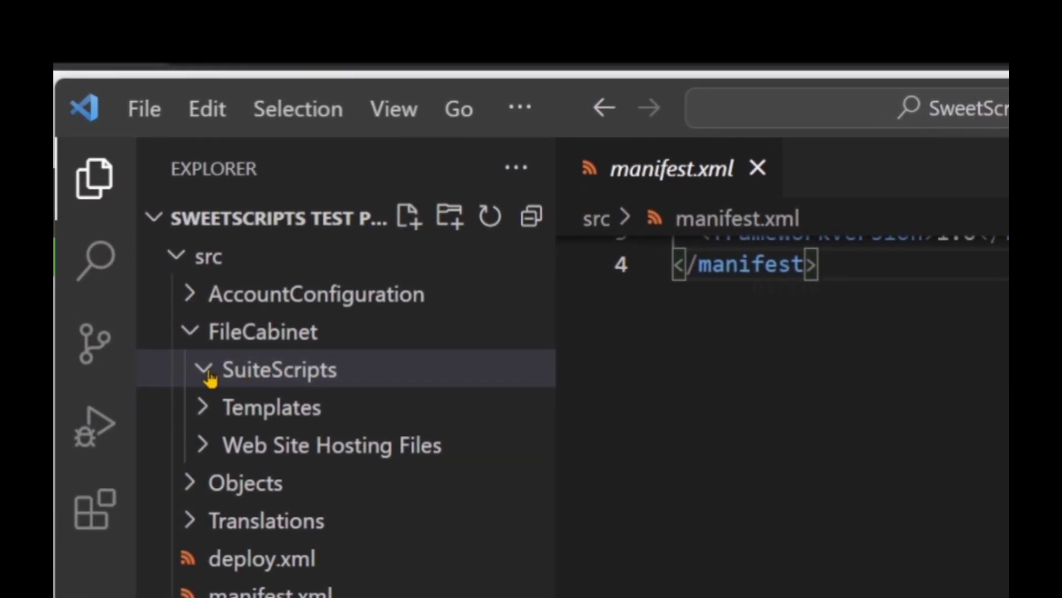
{"action": "left_click", "coordinate": [208, 372]}
{"action": "left_click", "coordinate": [208, 371]}
{"action": "left_click", "coordinate": [820, 265]}
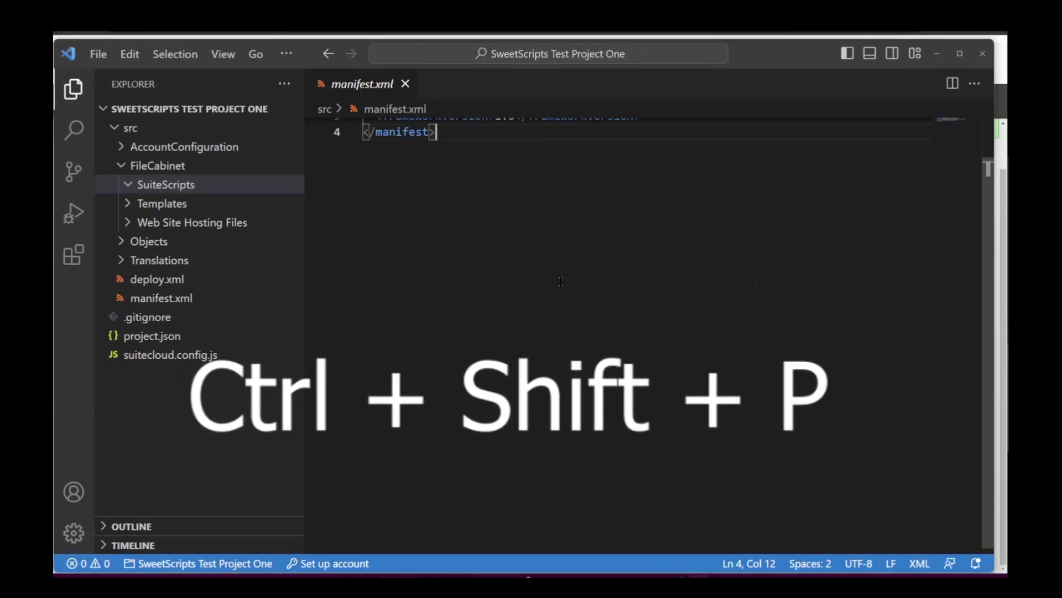
Run the SuiteCloud: Create SuiteScript File command and choose Client Script as the file type.
{"action": "key", "text": "ctrl+shift+p"}
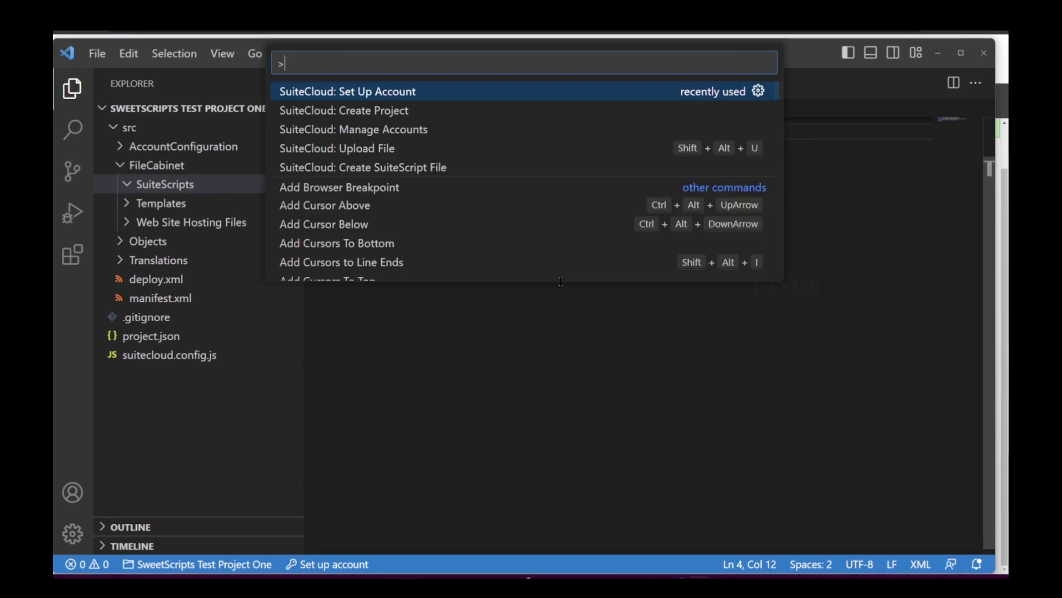
{"action": "left_click", "coordinate": [422, 161]}
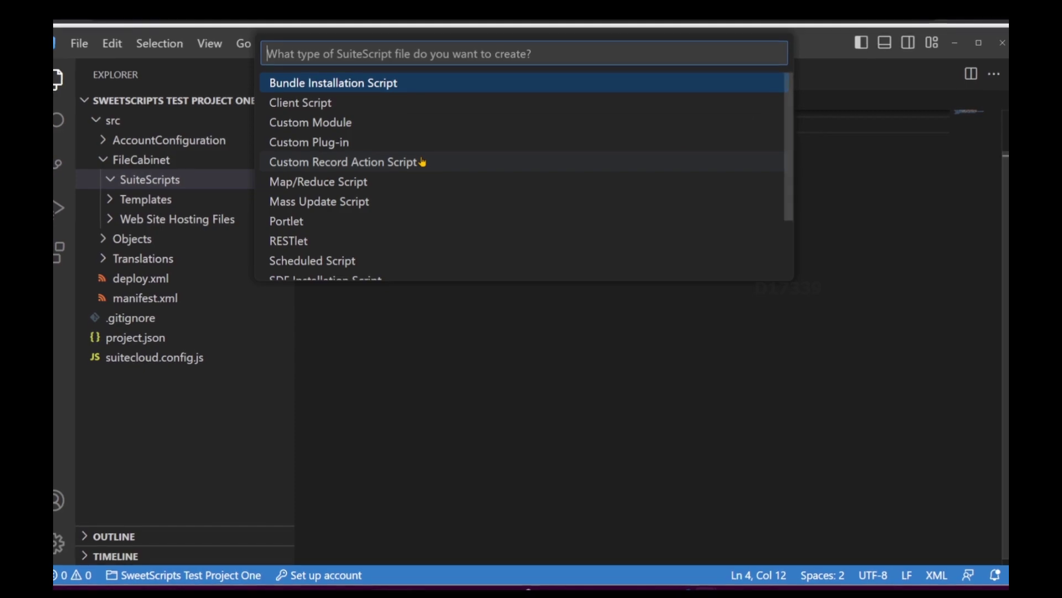
{"action": "left_click", "coordinate": [308, 99]}
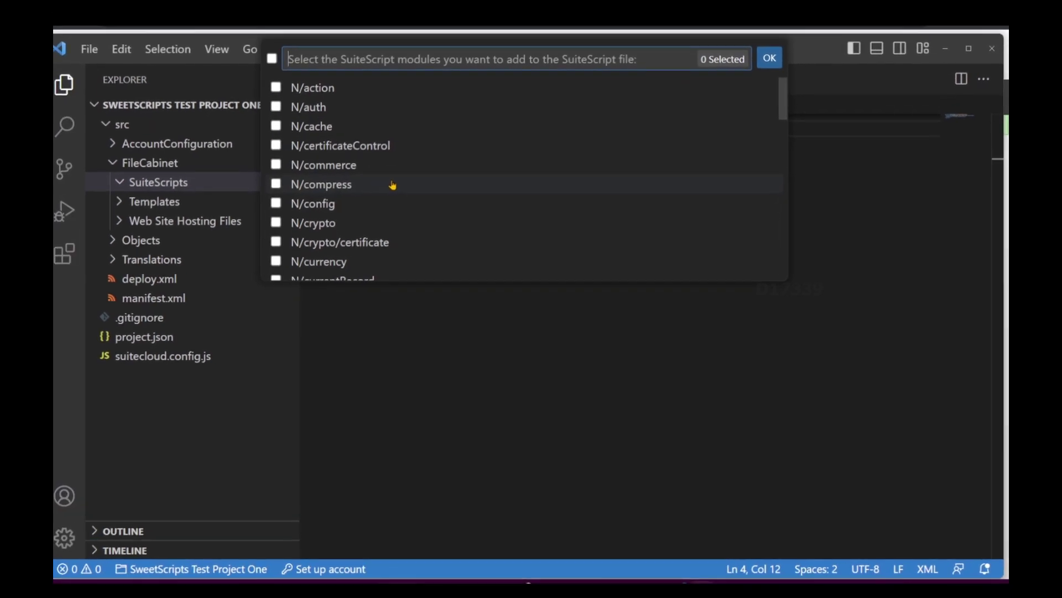
Add the N/currentRecord and N/email modules to the new SuiteScript file and confirm the selection.
{"action": "scroll", "coordinate": [390, 183], "scroll_direction": "down", "scroll_amount": 3}
{"action": "scroll", "coordinate": [377, 171], "scroll_direction": "down", "scroll_amount": 3}
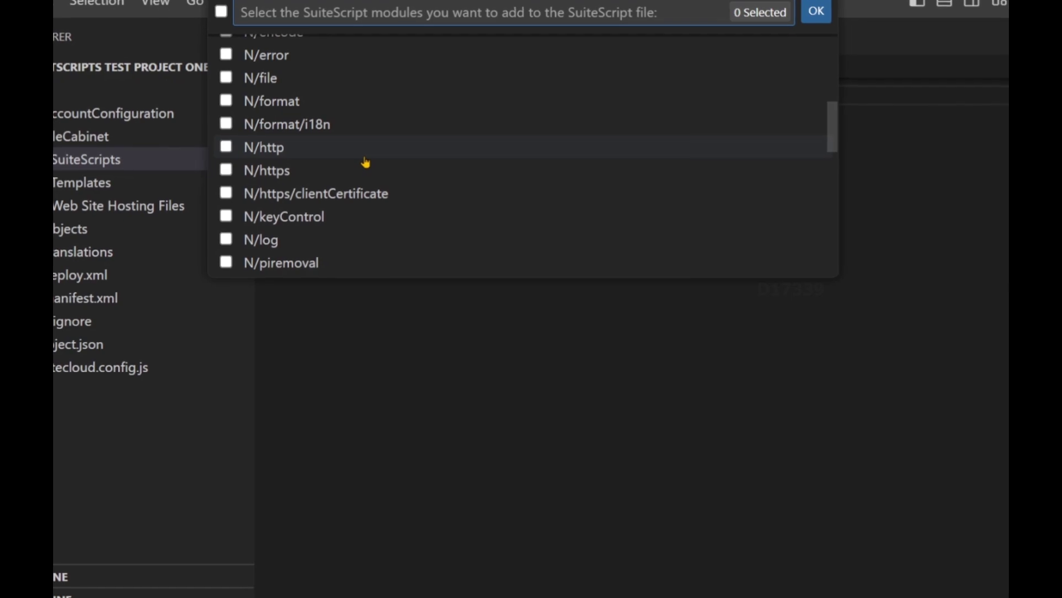
{"action": "scroll", "coordinate": [323, 169], "scroll_direction": "up", "scroll_amount": 5}
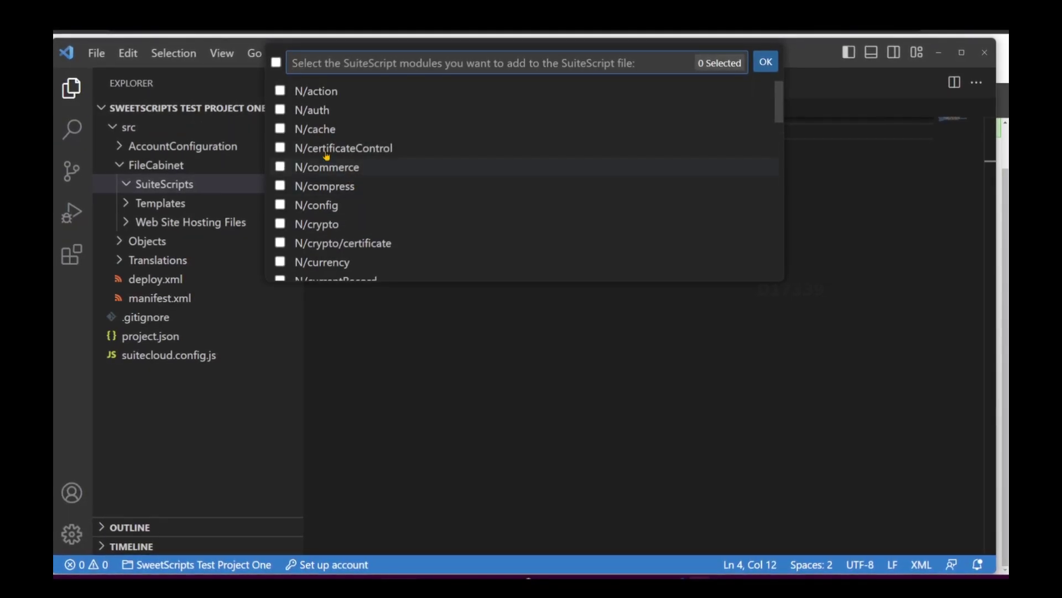
{"action": "scroll", "coordinate": [315, 173], "scroll_direction": "down", "scroll_amount": 5}
{"action": "scroll", "coordinate": [360, 264], "scroll_direction": "up", "scroll_amount": 2}
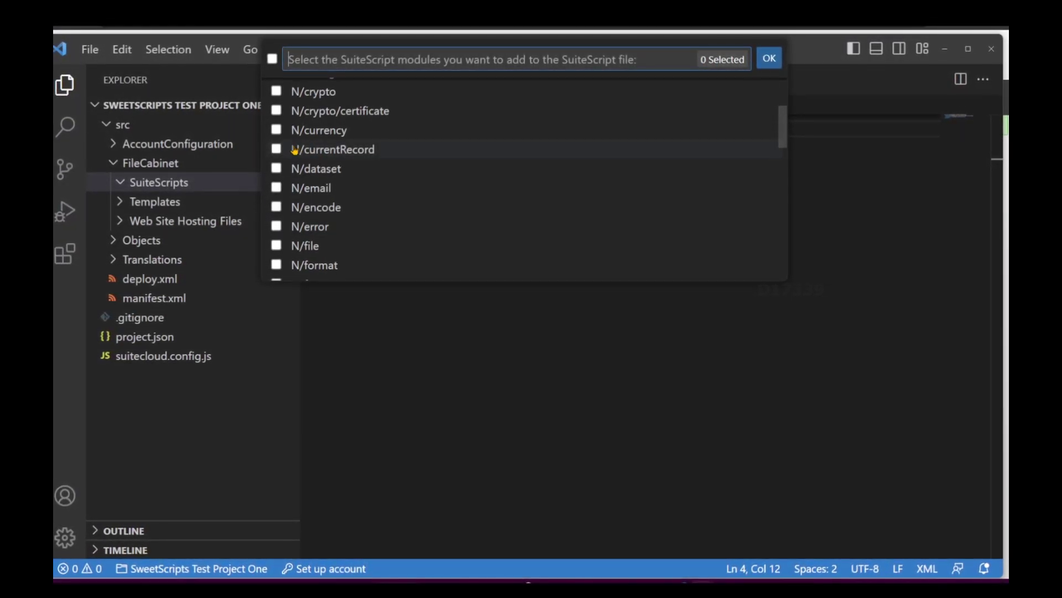
{"action": "left_click", "coordinate": [295, 149]}
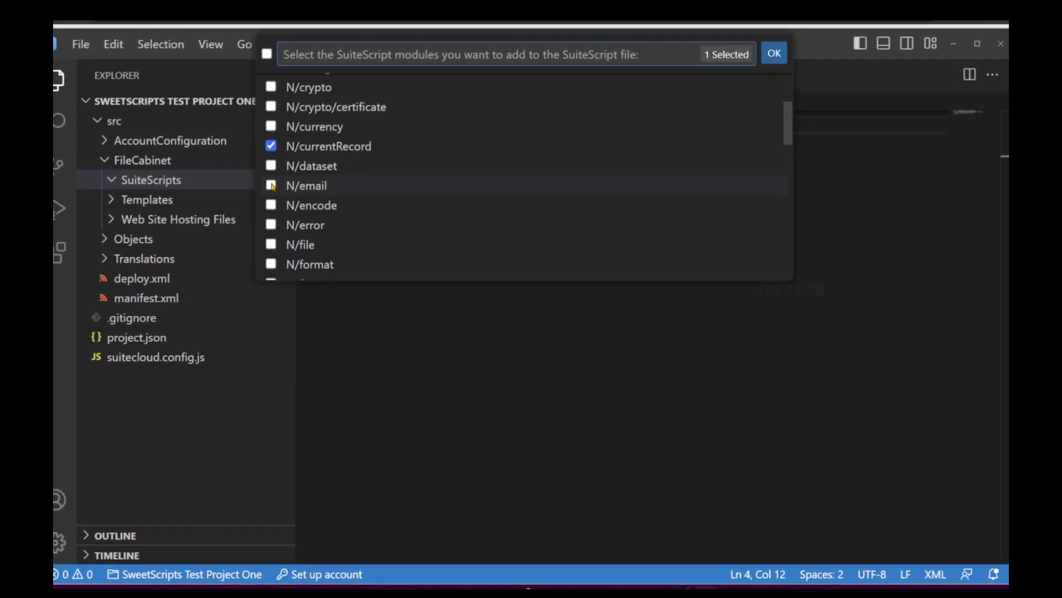
{"action": "left_click", "coordinate": [271, 184]}
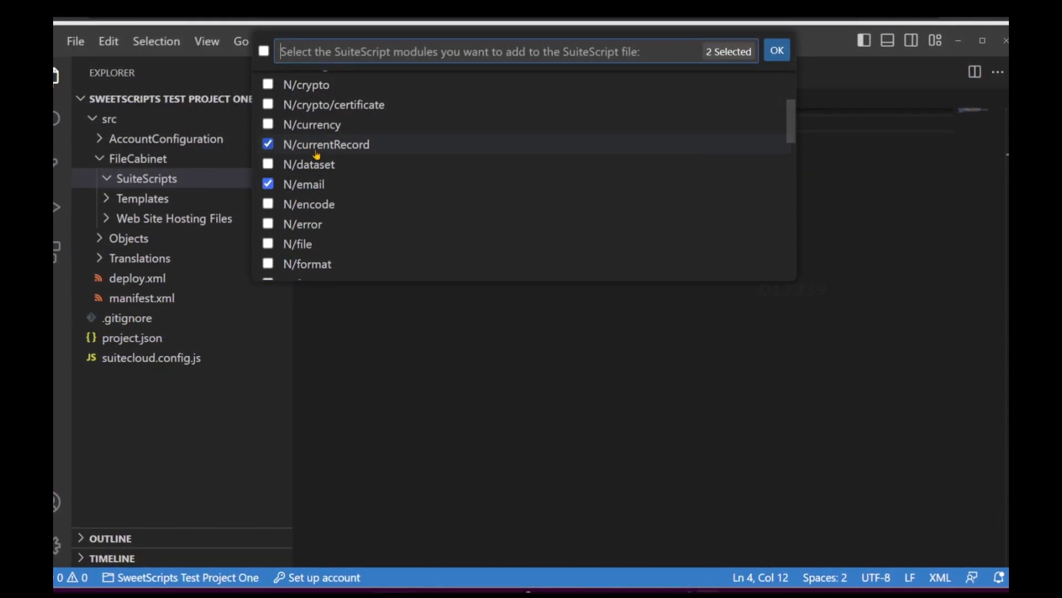
{"action": "left_click", "coordinate": [778, 49]}
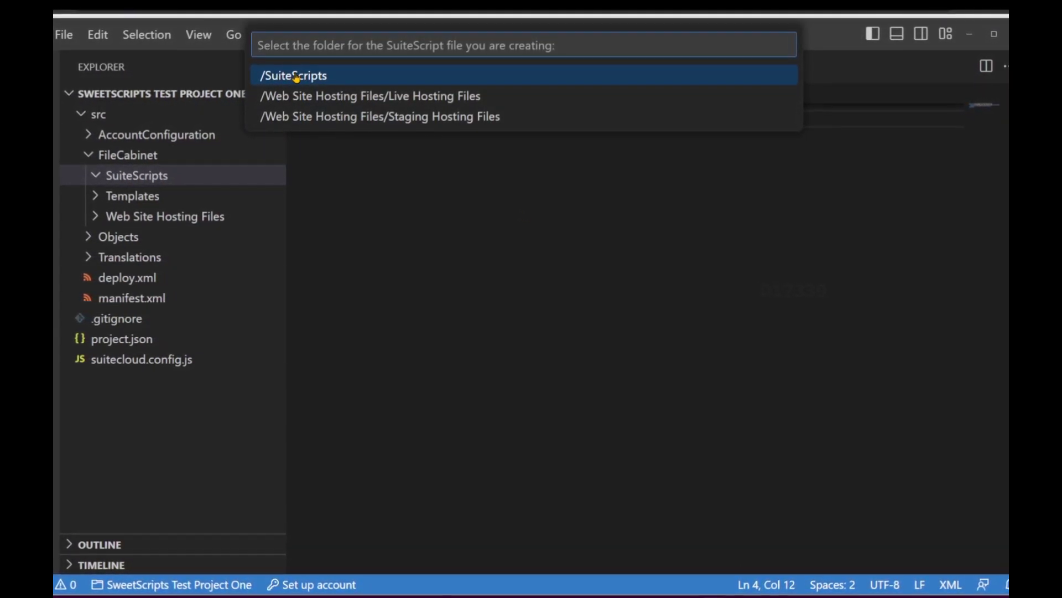
Create the script file in the /SuiteScripts folder with the name Test_clientScript_file.
{"action": "left_click", "coordinate": [296, 77]}
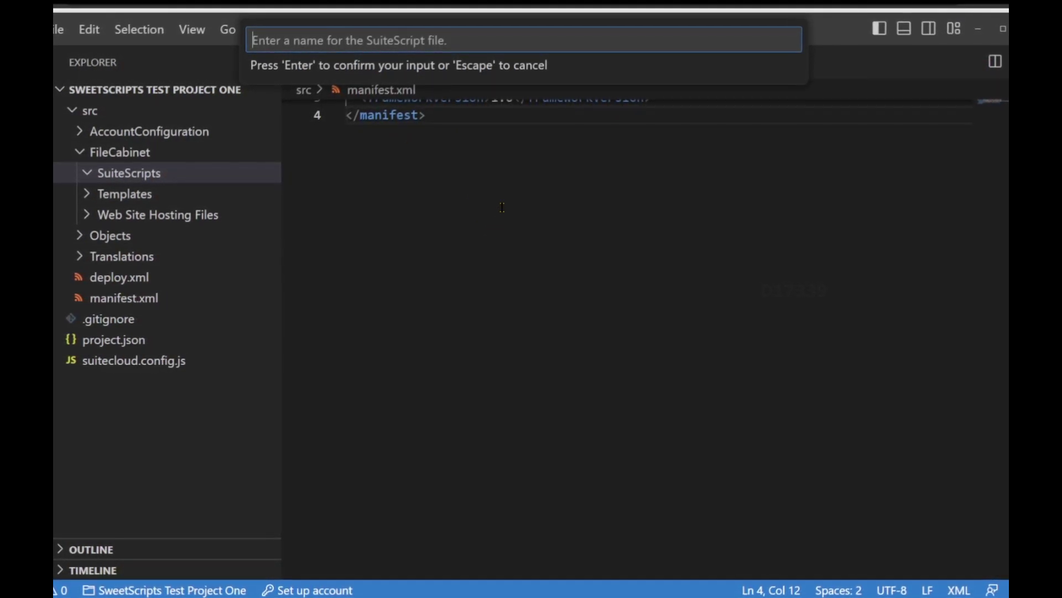
{"action": "type", "text": "T"}
{"action": "type", "text": "est_clie"}
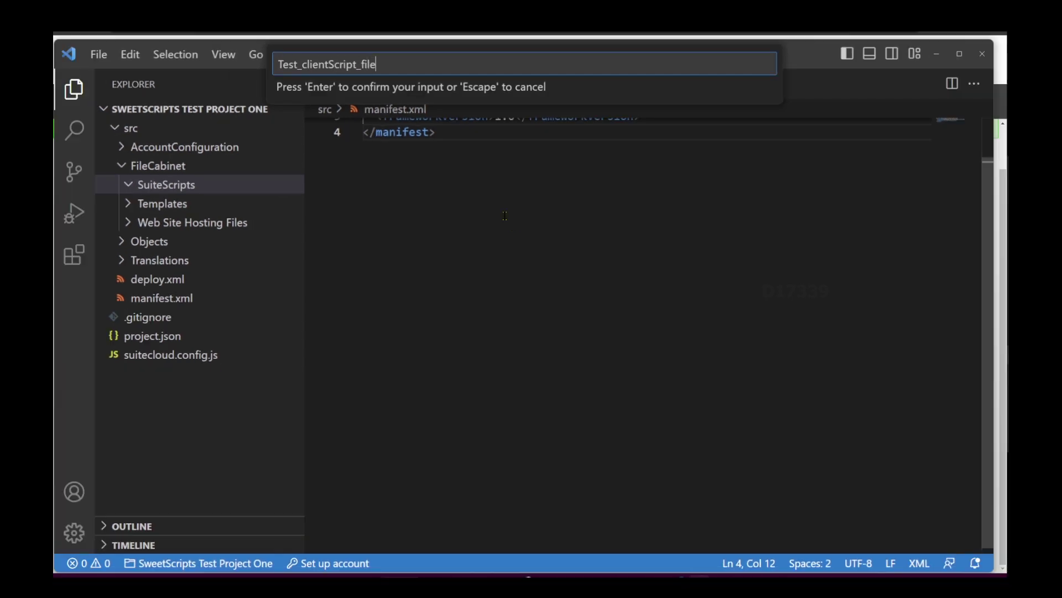
{"action": "type", "text": "ntScript_file"}
{"action": "key", "text": "Return"}
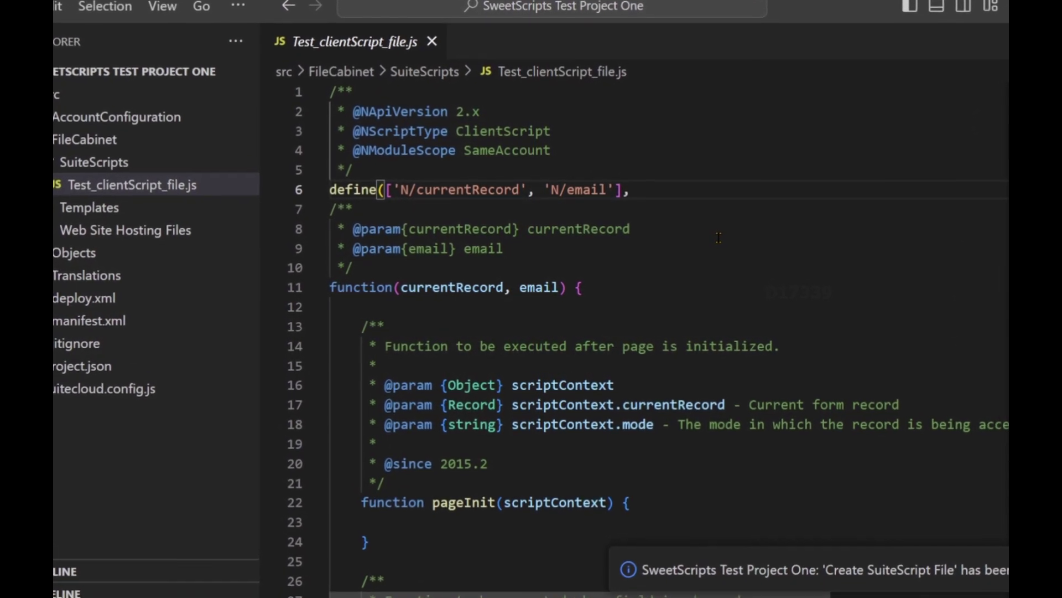
Examine the generated client script's header annotations, its module list in the define call and the pageInit function.
{"action": "left_click", "coordinate": [703, 210]}
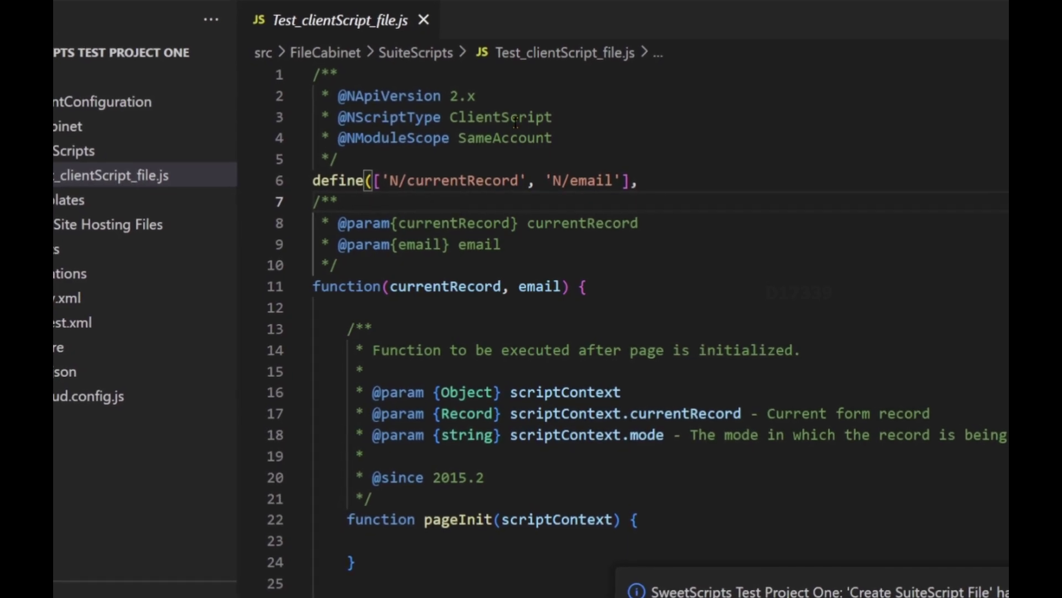
{"action": "left_click", "coordinate": [539, 119]}
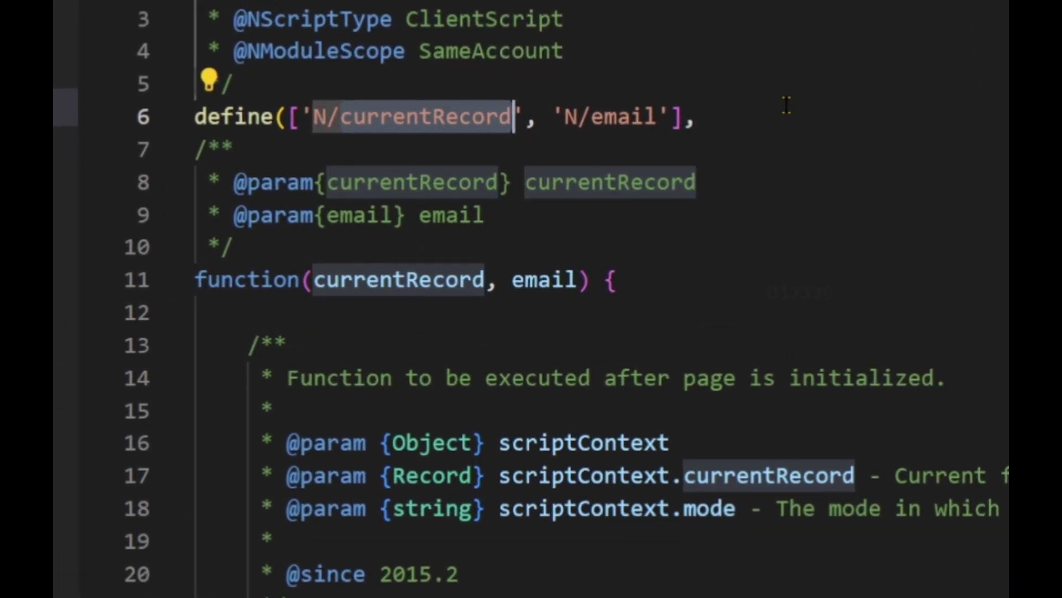
{"action": "left_click", "coordinate": [619, 116]}
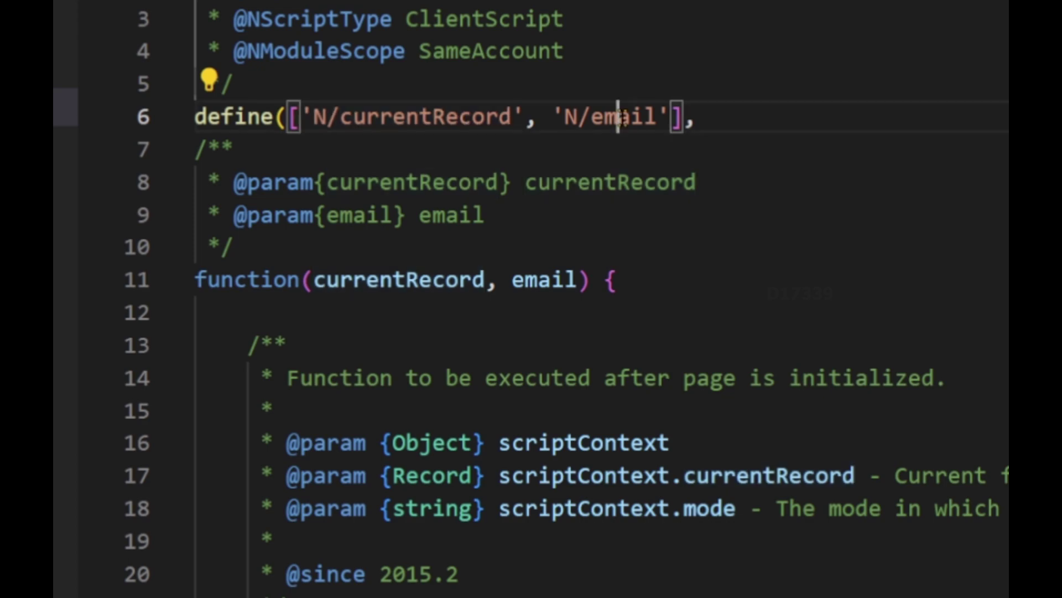
{"action": "left_click", "coordinate": [463, 143]}
{"action": "left_click_drag", "start_coordinate": [286, 117], "coordinate": [676, 92]}
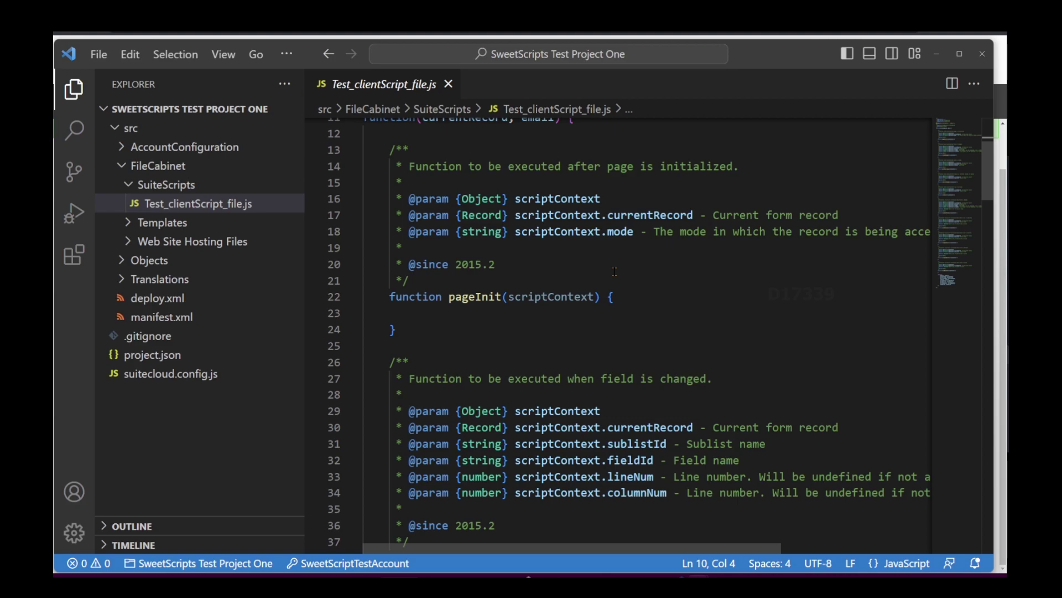
{"action": "scroll", "coordinate": [614, 271], "scroll_direction": "down", "scroll_amount": 2}
{"action": "double_click", "coordinate": [479, 211]}
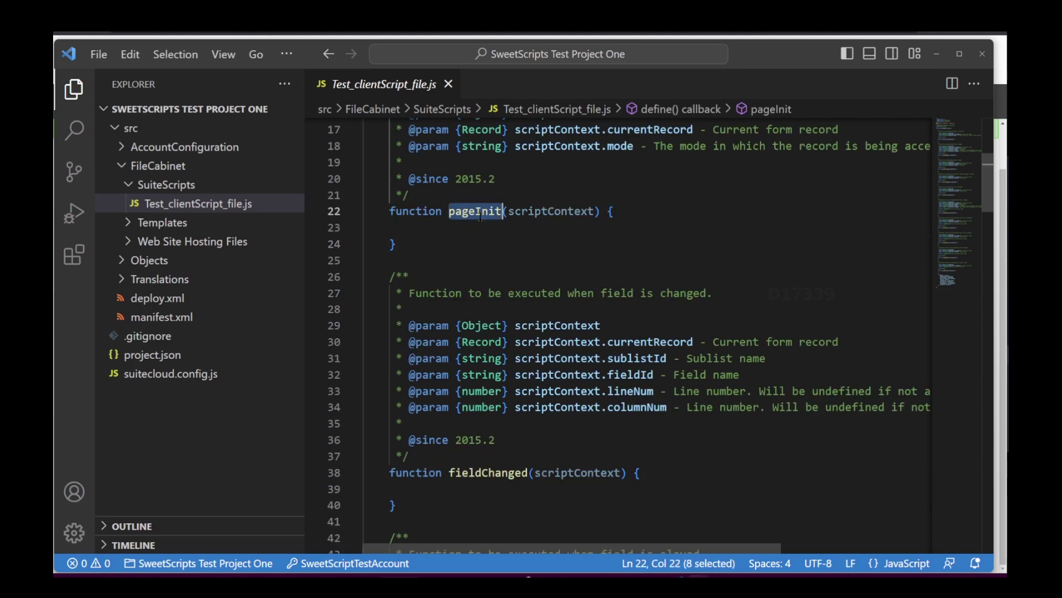
Examine the client script's remaining entry point functions, from fieldChanged to saveRecord, and the return block that maps them.
{"action": "double_click", "coordinate": [496, 472]}
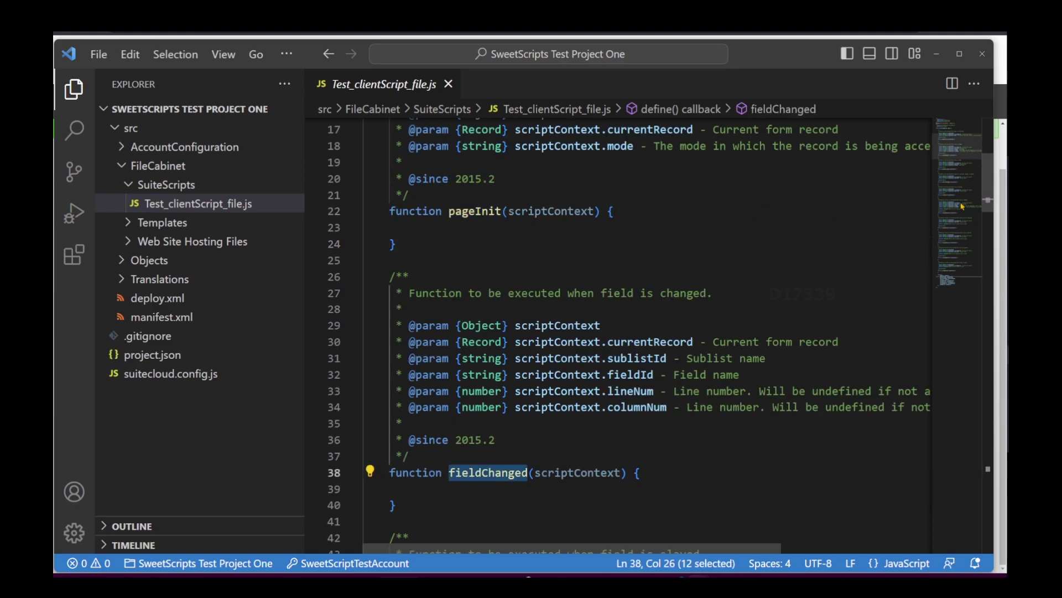
{"action": "left_click", "coordinate": [963, 206]}
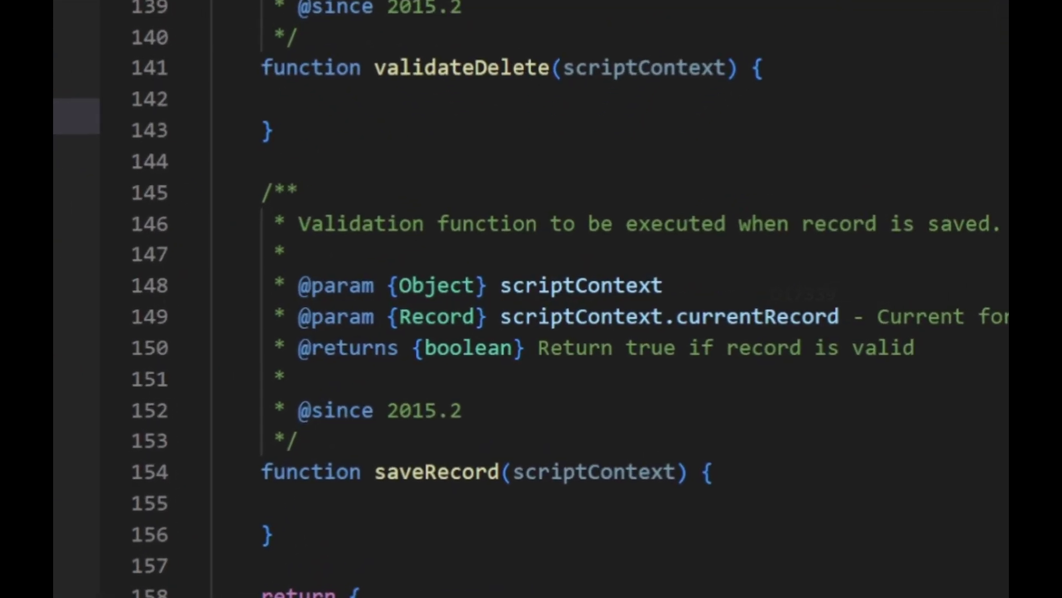
{"action": "scroll", "coordinate": [691, 541], "scroll_direction": "down", "scroll_amount": 4}
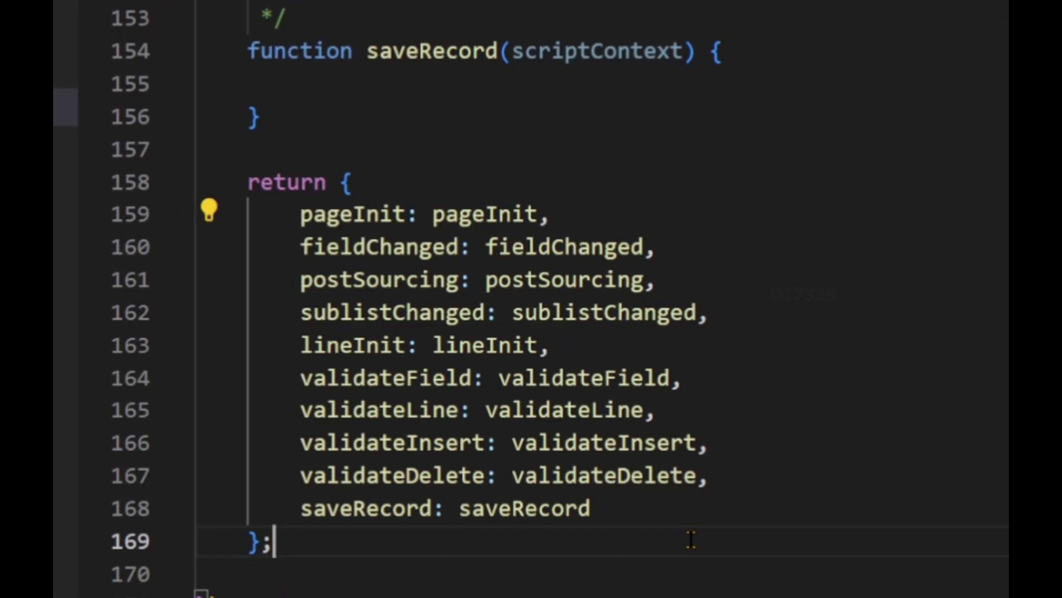
{"action": "left_click", "coordinate": [652, 516]}
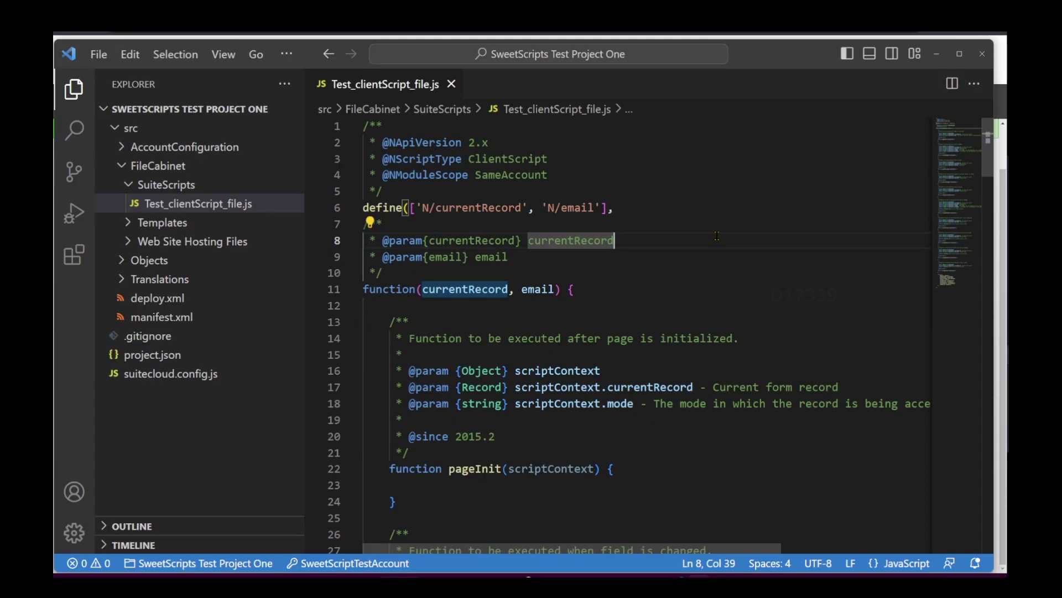
{"action": "left_click", "coordinate": [721, 198]}
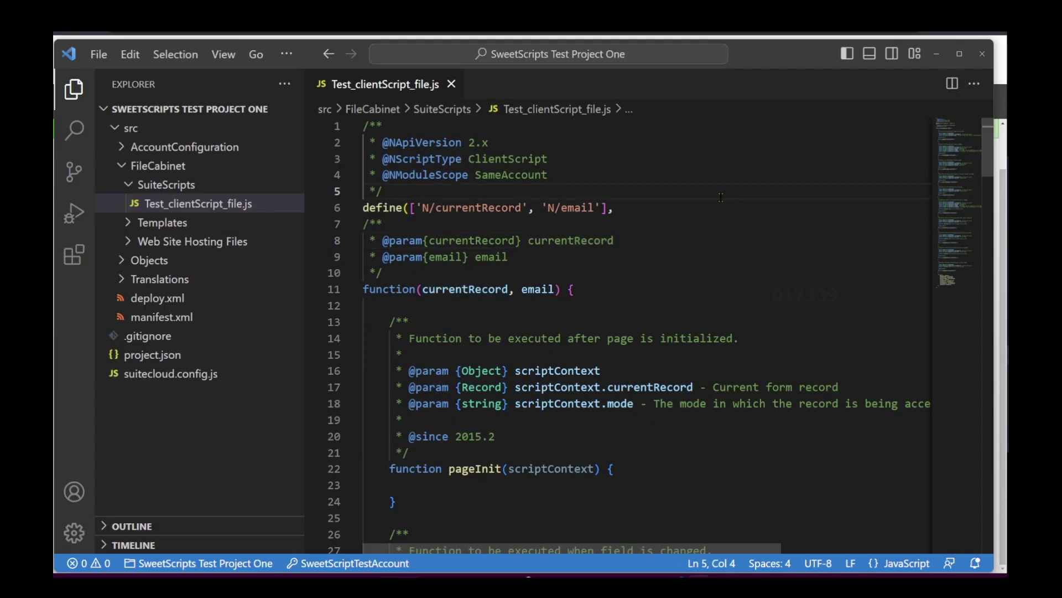
{"action": "left_click", "coordinate": [712, 180]}
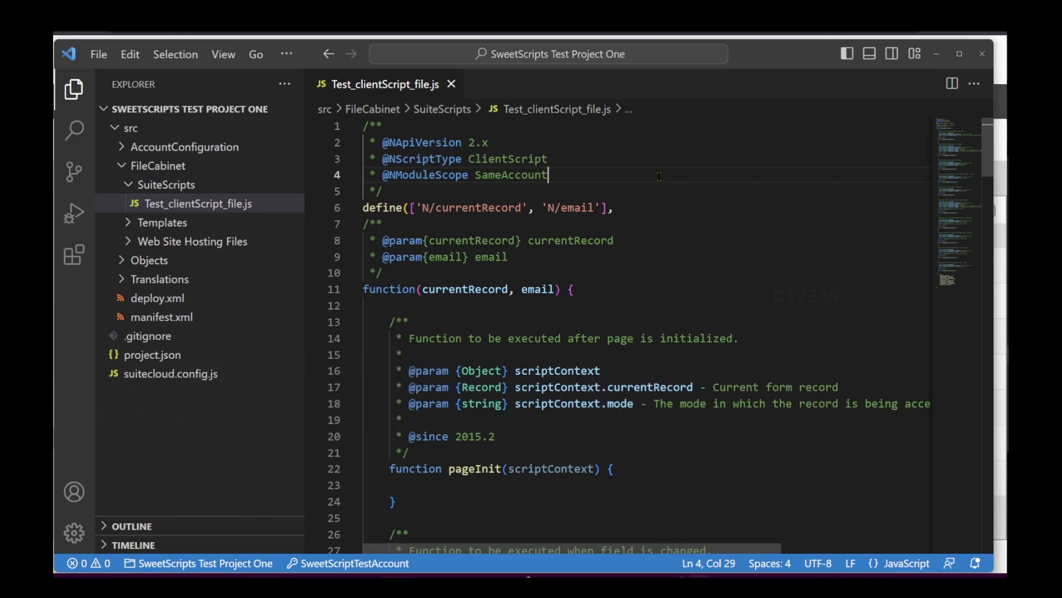
Try to upload Test_clientScript_file.js with SuiteCloud: Upload File, agree to overwrite the account's copy, and open the details of the result.
{"action": "key", "text": "ctrl+shift+p"}
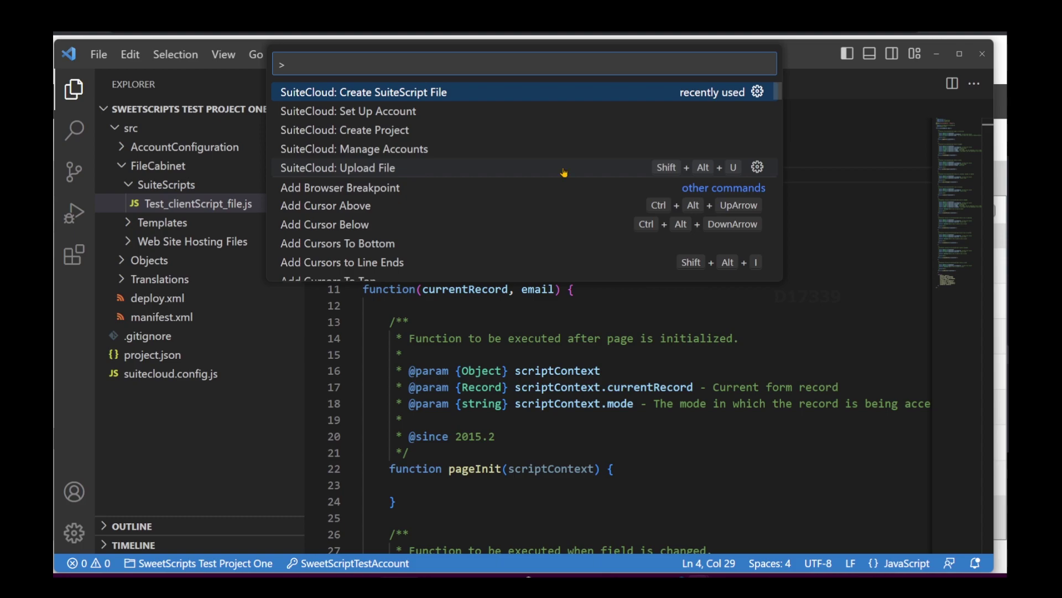
{"action": "left_click", "coordinate": [387, 171]}
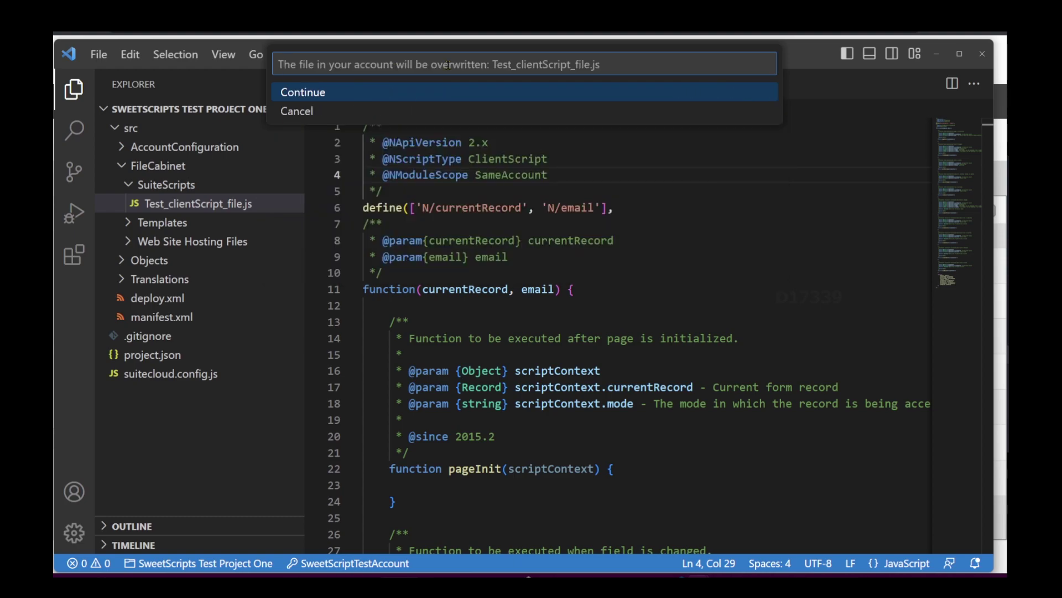
{"action": "left_click", "coordinate": [319, 93]}
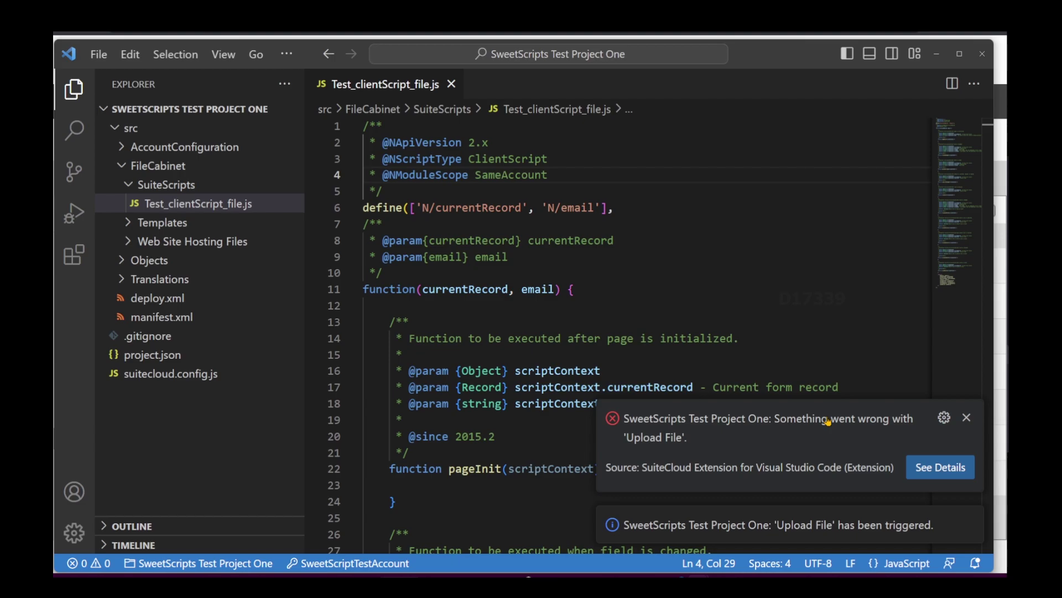
{"action": "left_click", "coordinate": [940, 467]}
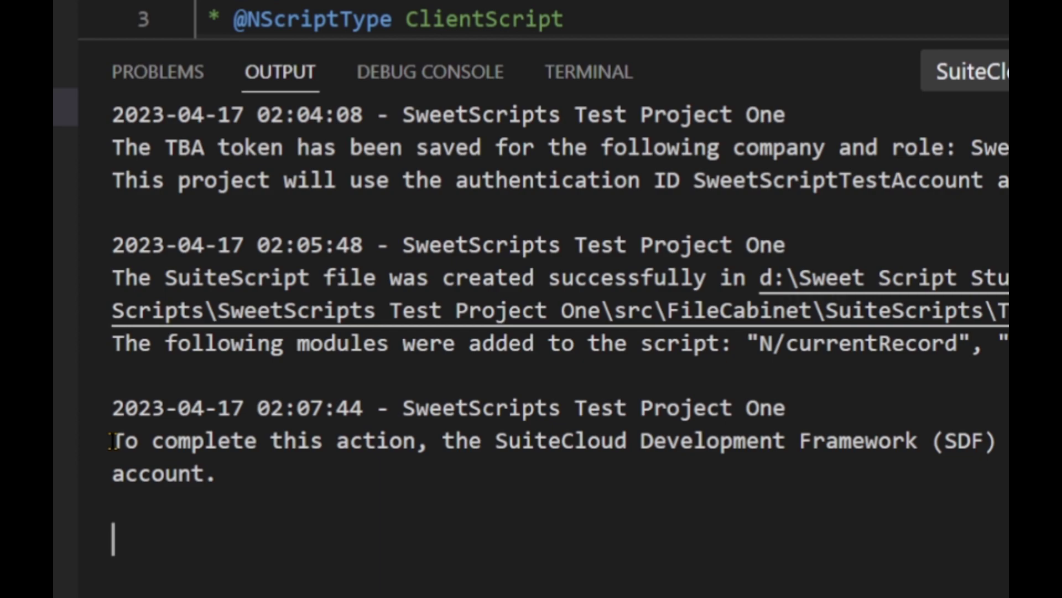
{"action": "left_click", "coordinate": [498, 503]}
{"action": "left_click", "coordinate": [542, 539]}
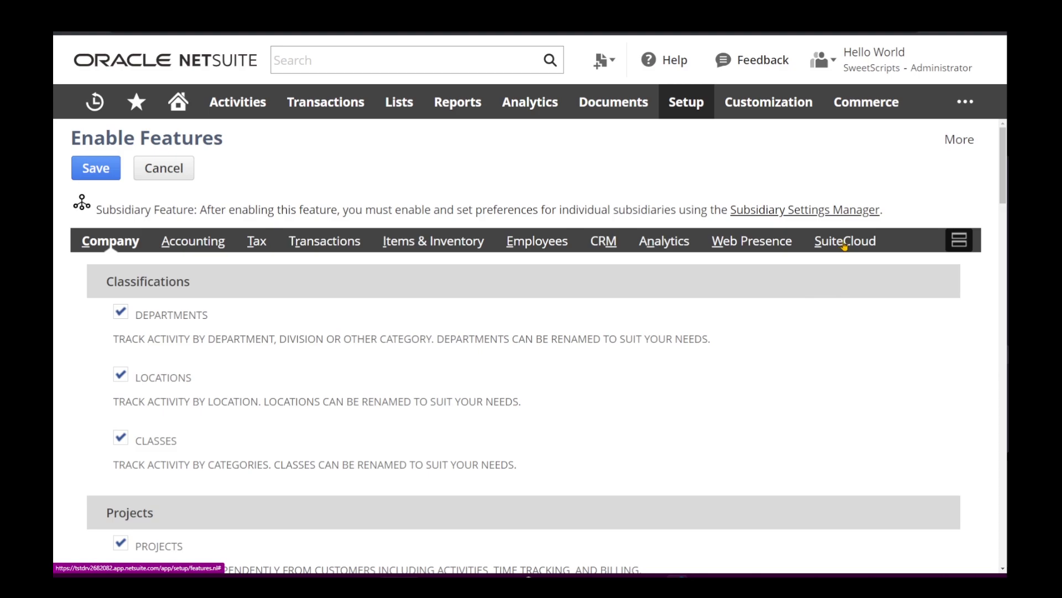
Enable the SuiteCloud Development Framework feature among NetSuite's SuiteCloud features and save the Enable Features page.
{"action": "left_click", "coordinate": [845, 244]}
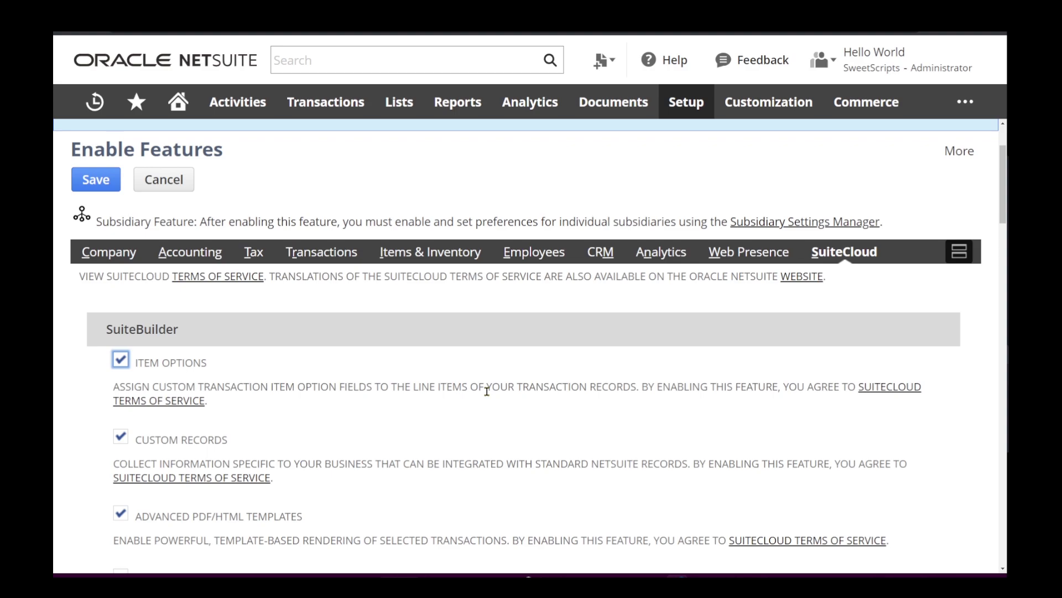
{"action": "scroll", "coordinate": [481, 371], "scroll_direction": "down", "scroll_amount": 4}
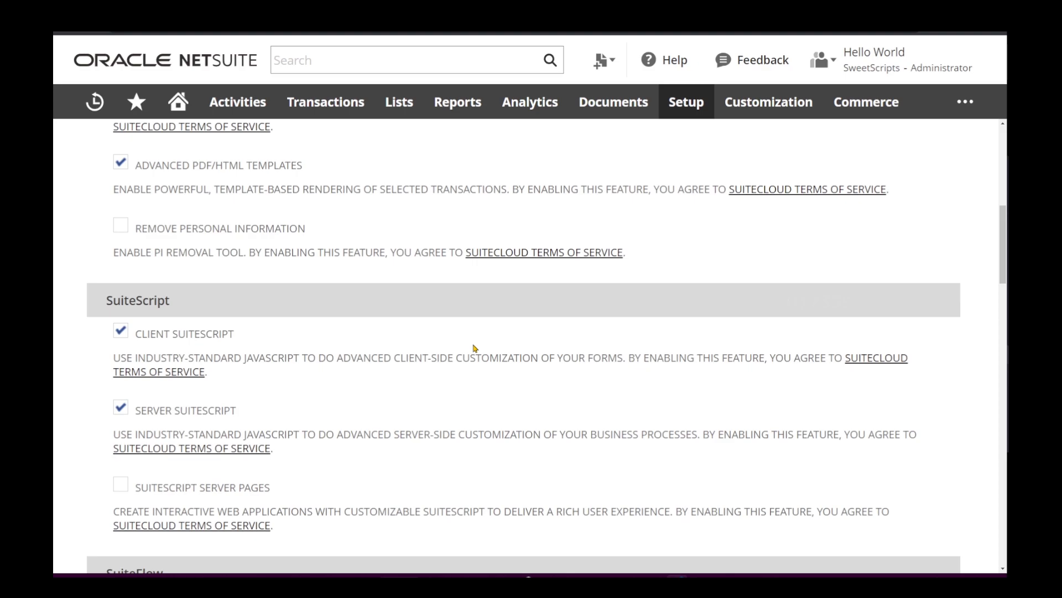
{"action": "scroll", "coordinate": [473, 348], "scroll_direction": "down", "scroll_amount": 1}
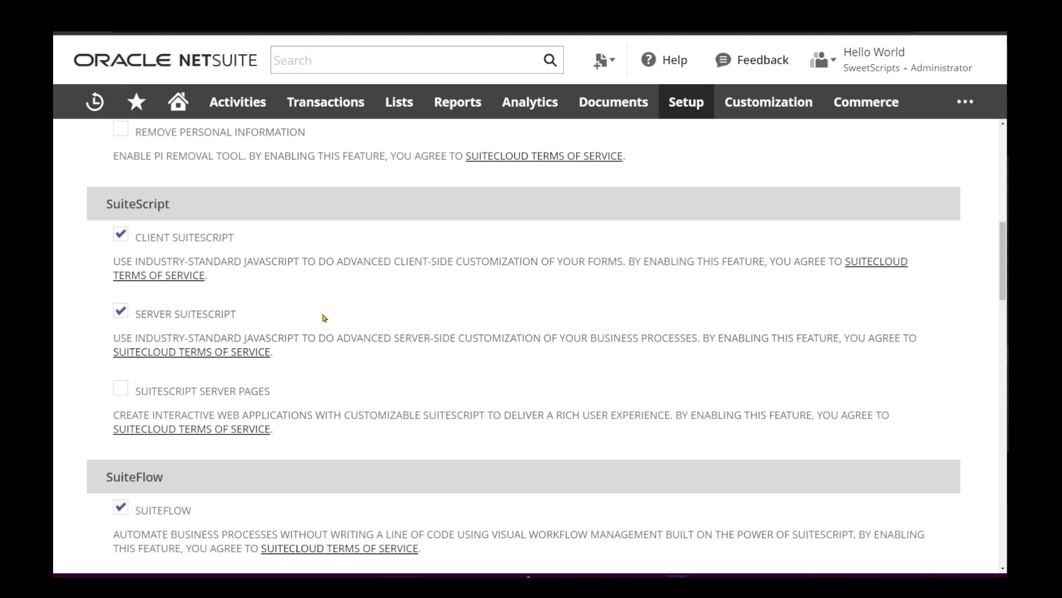
{"action": "scroll", "coordinate": [324, 318], "scroll_direction": "down", "scroll_amount": 10}
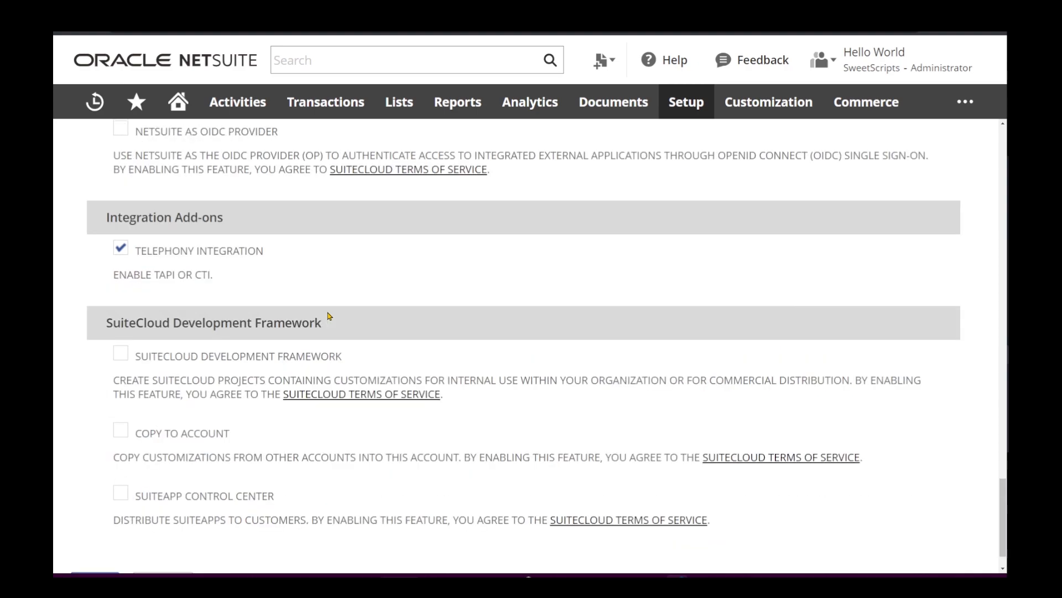
{"action": "scroll", "coordinate": [328, 316], "scroll_direction": "down", "scroll_amount": 2}
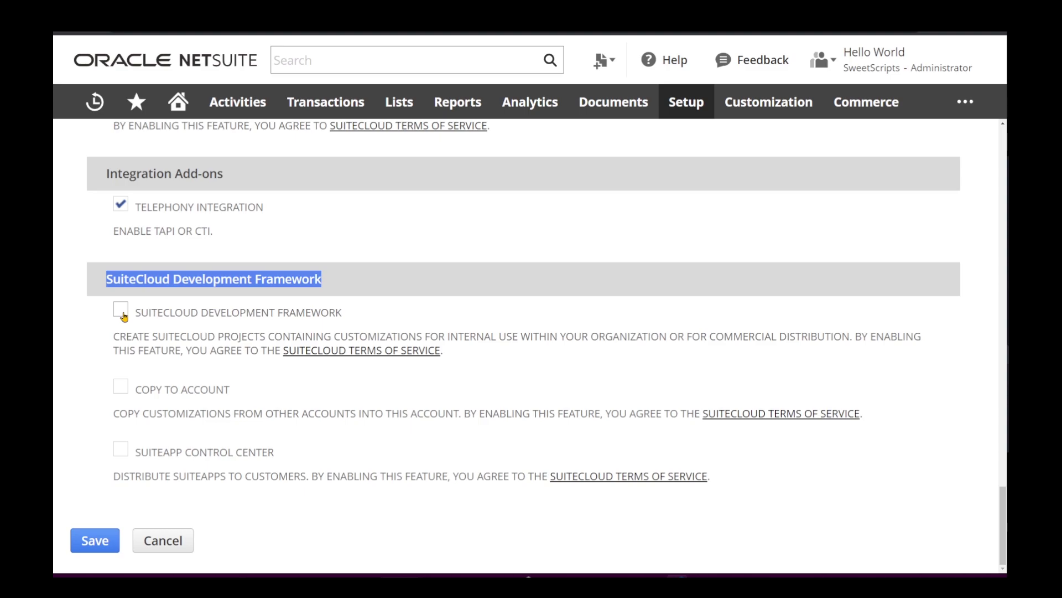
{"action": "left_click", "coordinate": [122, 311]}
{"action": "scroll", "coordinate": [660, 305], "scroll_direction": "down", "scroll_amount": 15}
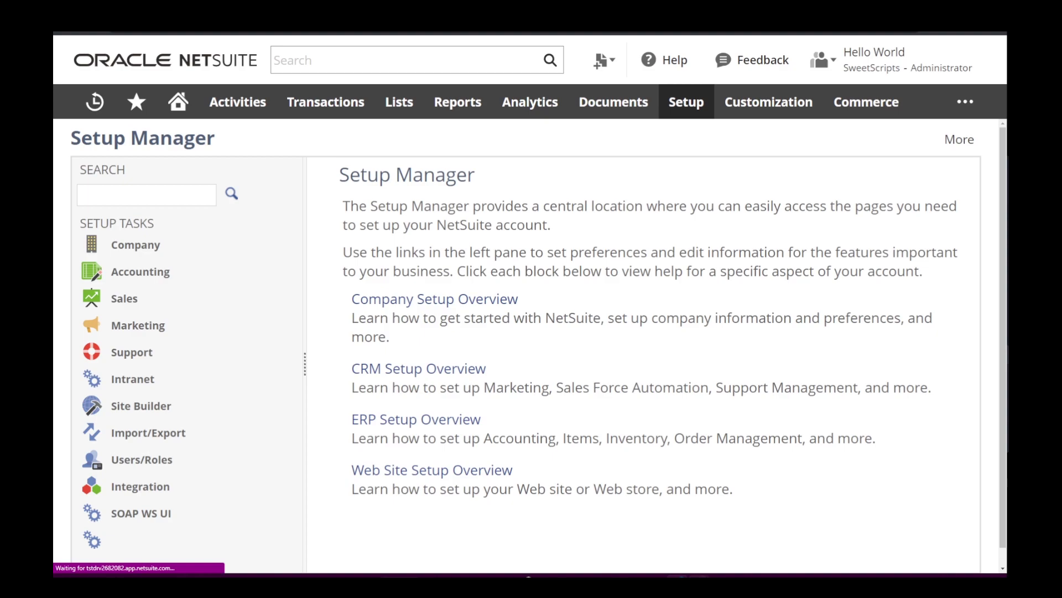
Switch back to Visual Studio Code, close the output, upload Test_clientScript_file.js to the NetSuite account, and check the upload details.
{"action": "left_click", "coordinate": [699, 577]}
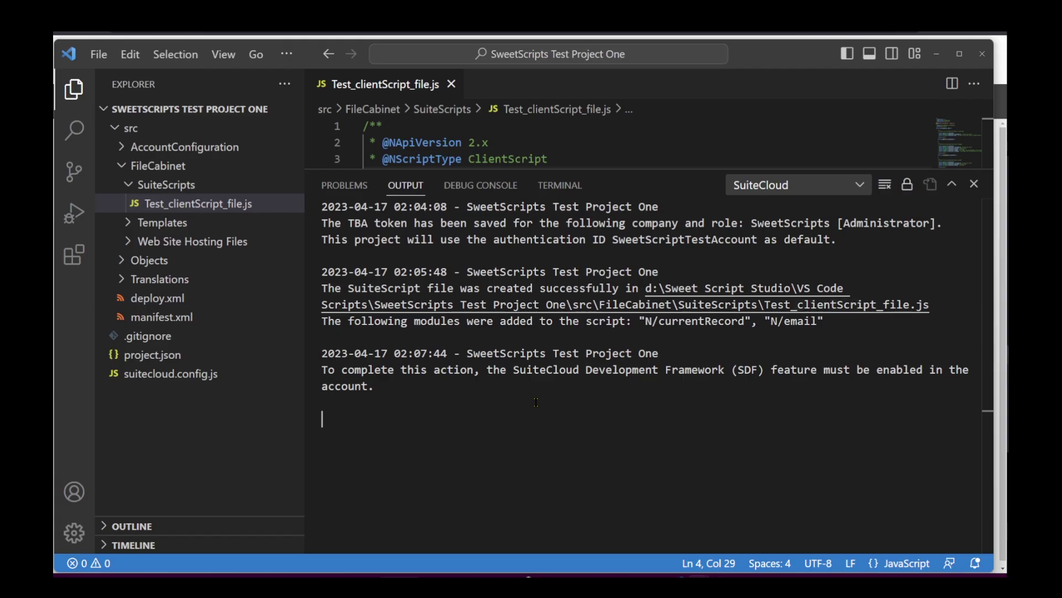
{"action": "left_click", "coordinate": [974, 185]}
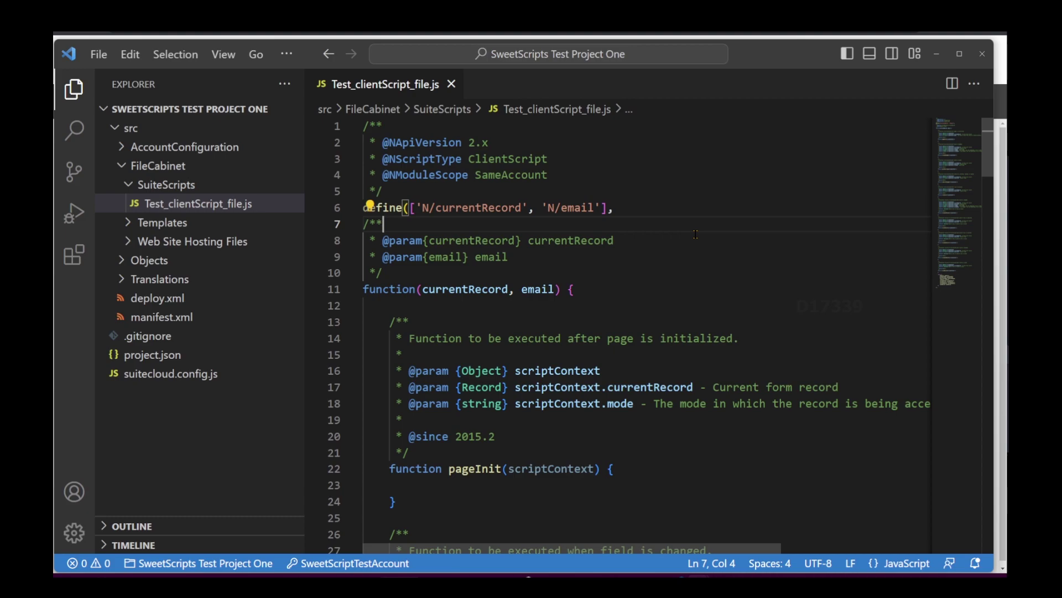
{"action": "key", "text": "ctrl+alt+u"}
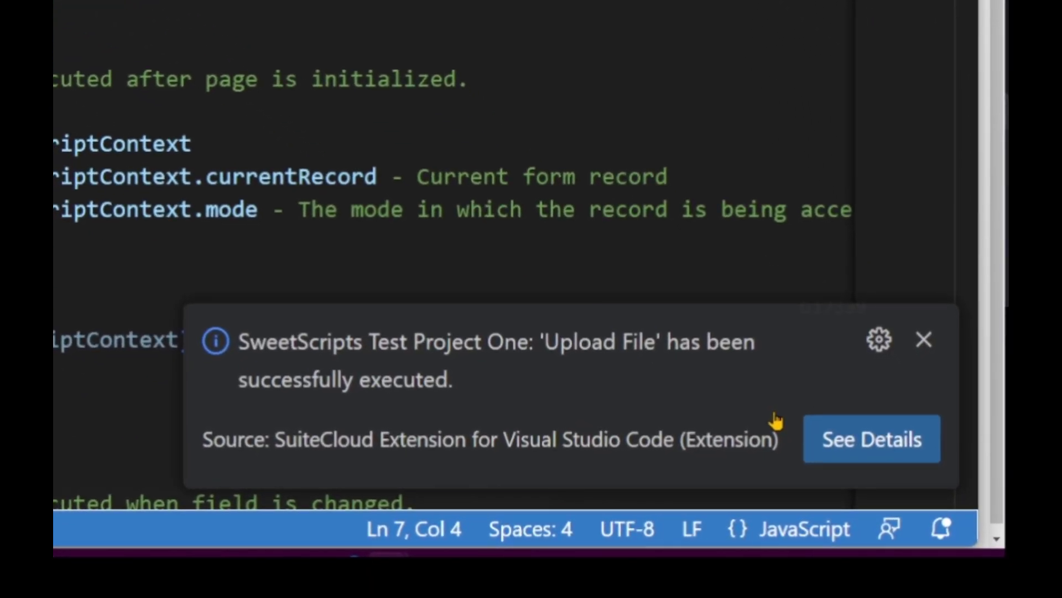
{"action": "left_click", "coordinate": [871, 439]}
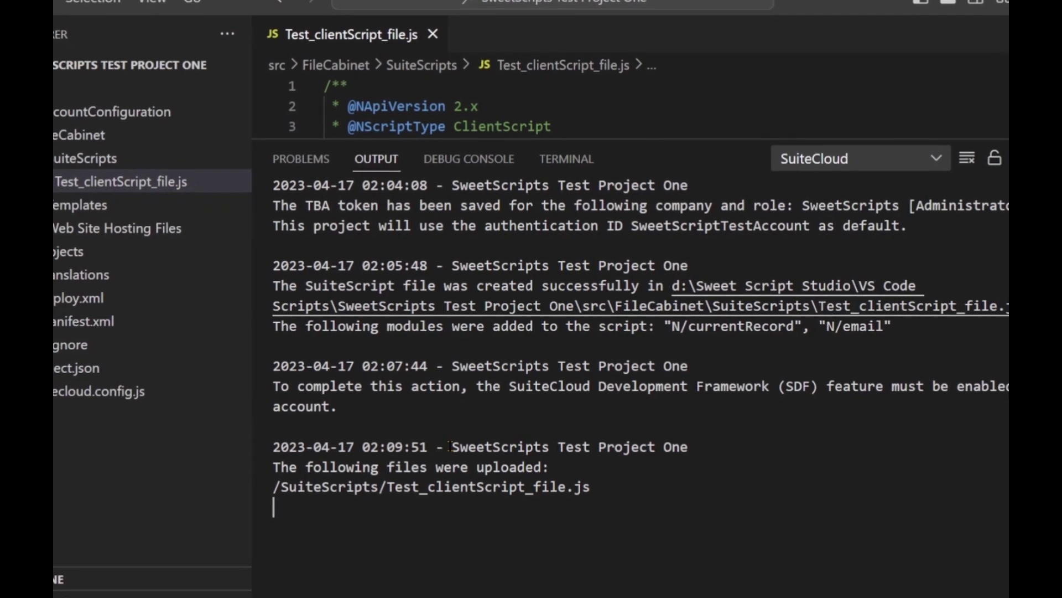
{"action": "double_click", "coordinate": [430, 495]}
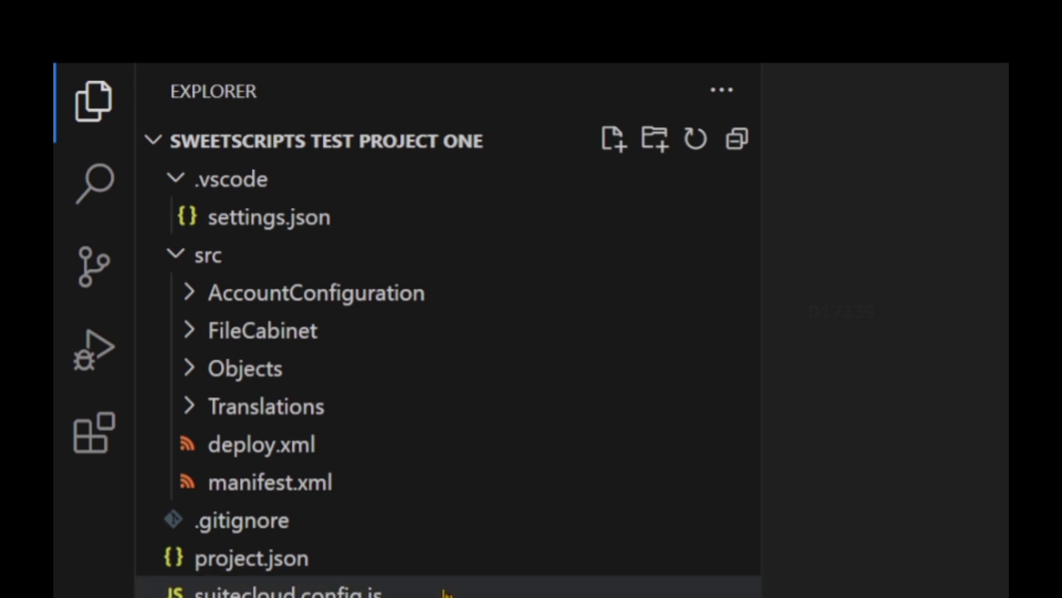
Show the installed extensions with the SuiteCloud Extension for Visual Studio Code.
{"action": "left_click", "coordinate": [104, 449]}
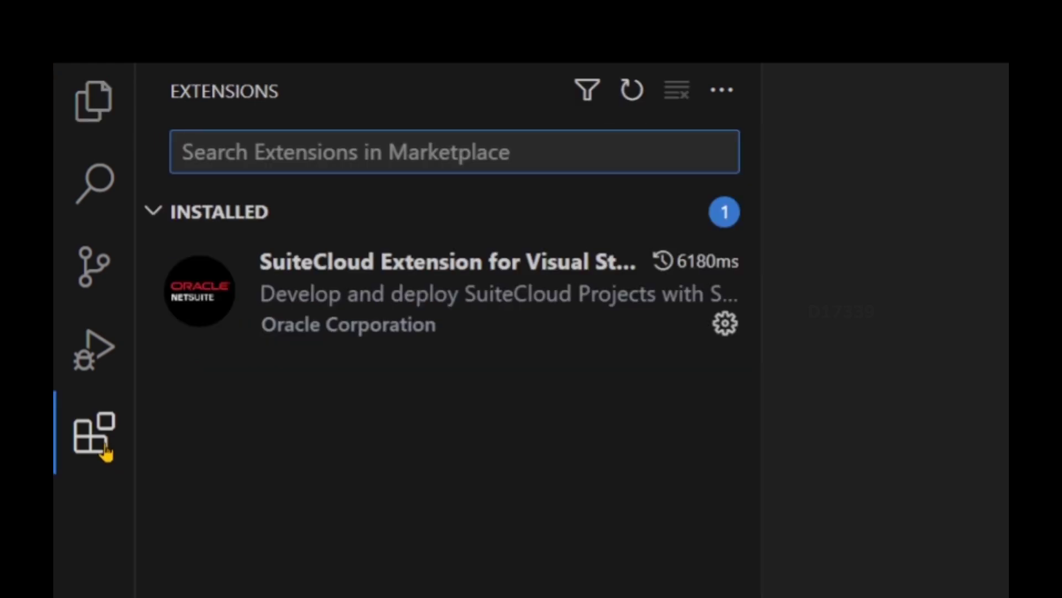